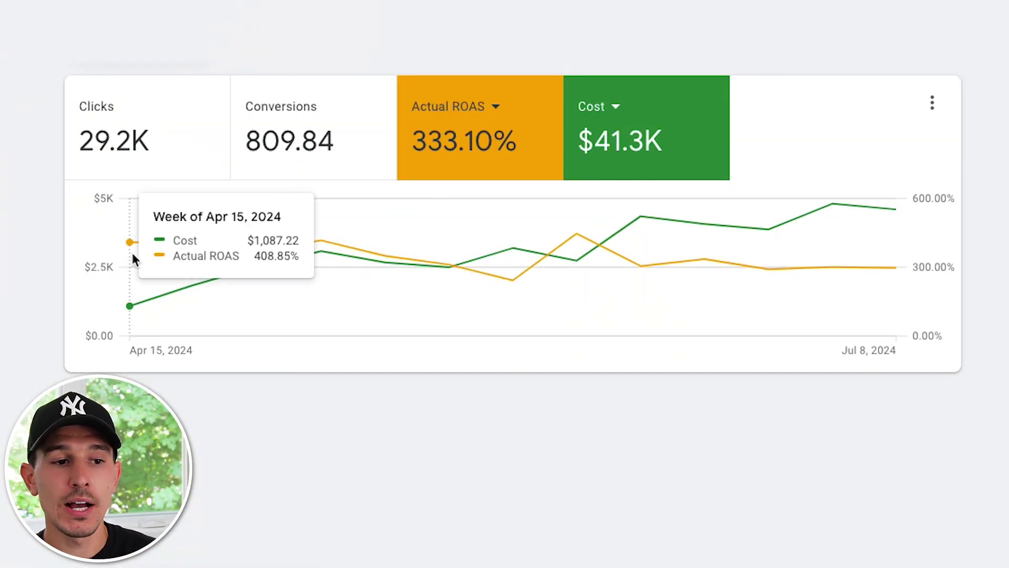
Put Purchases/Sales on the performance chart in place of Conversions, next to Cost and Actual ROAS
mouse_move(254, 307)
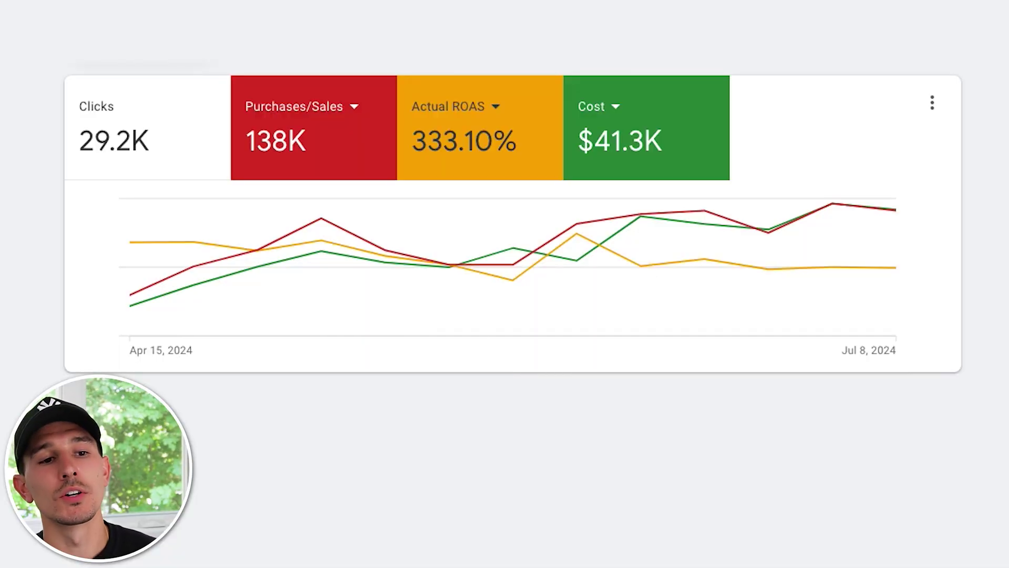
Read the weekly Cost, ROAS and Purchases/Sales values, then go to the campaign's Ad groups page
mouse_move(630, 315)
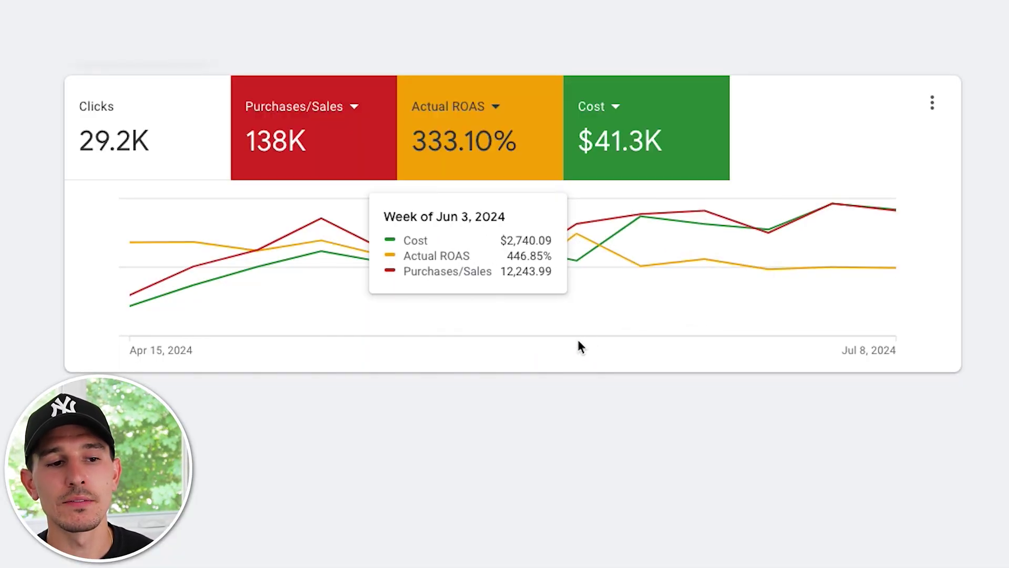
mouse_move(406, 333)
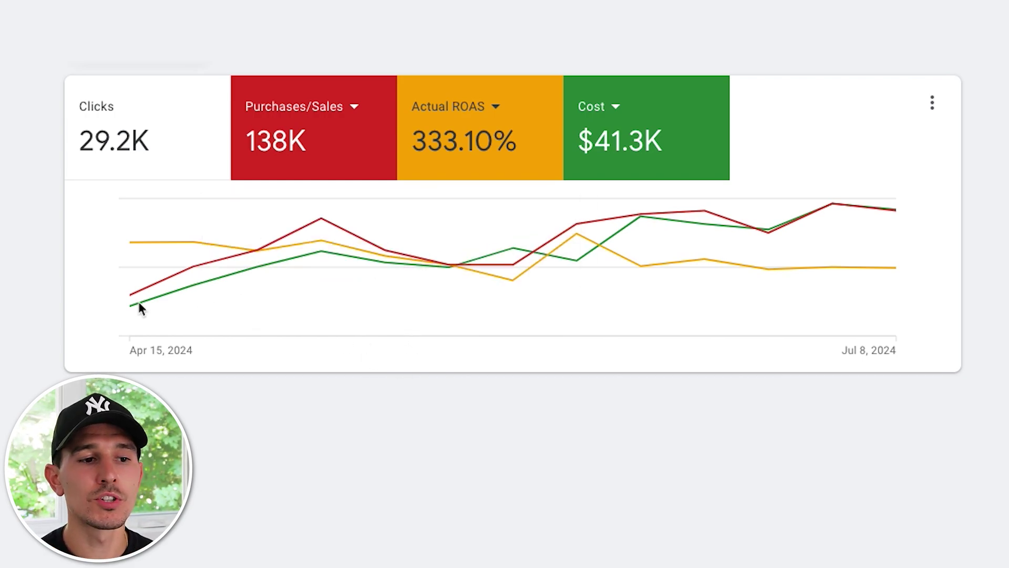
mouse_move(204, 305)
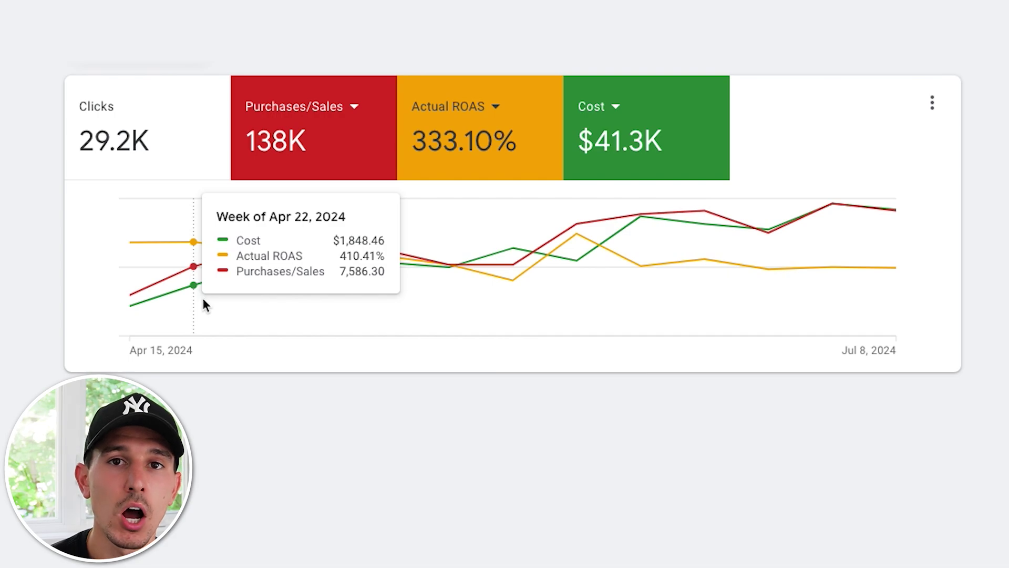
mouse_move(871, 235)
mouse_move(838, 232)
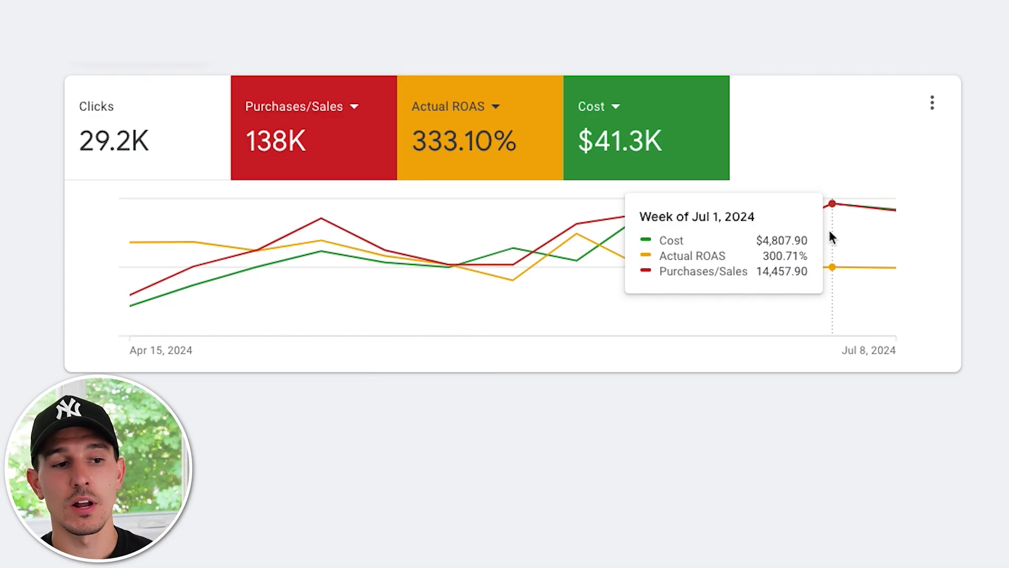
mouse_move(202, 266)
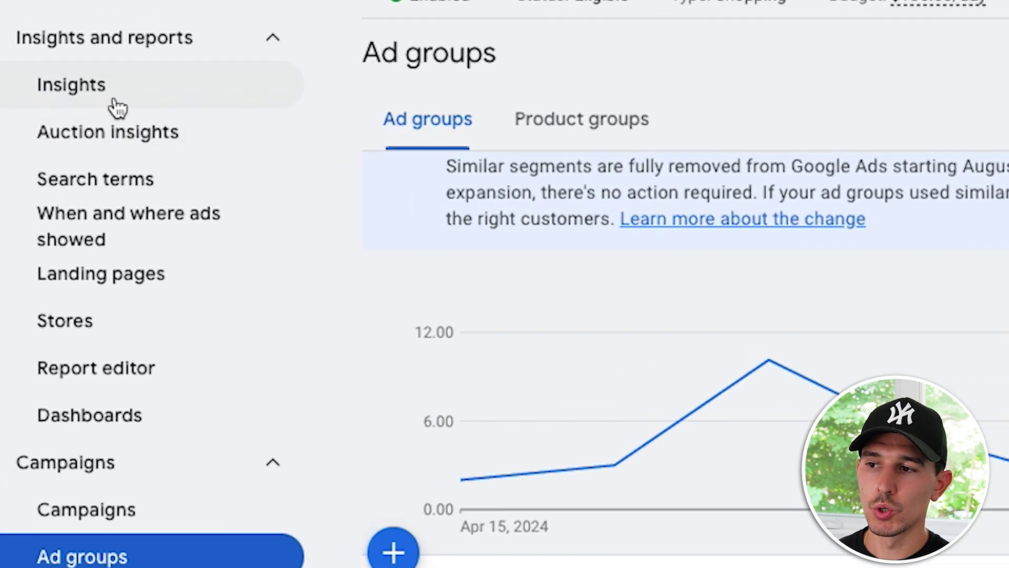
Open the Search terms report filtered to search terms containing 'brand', and review the results
left_click(143, 195)
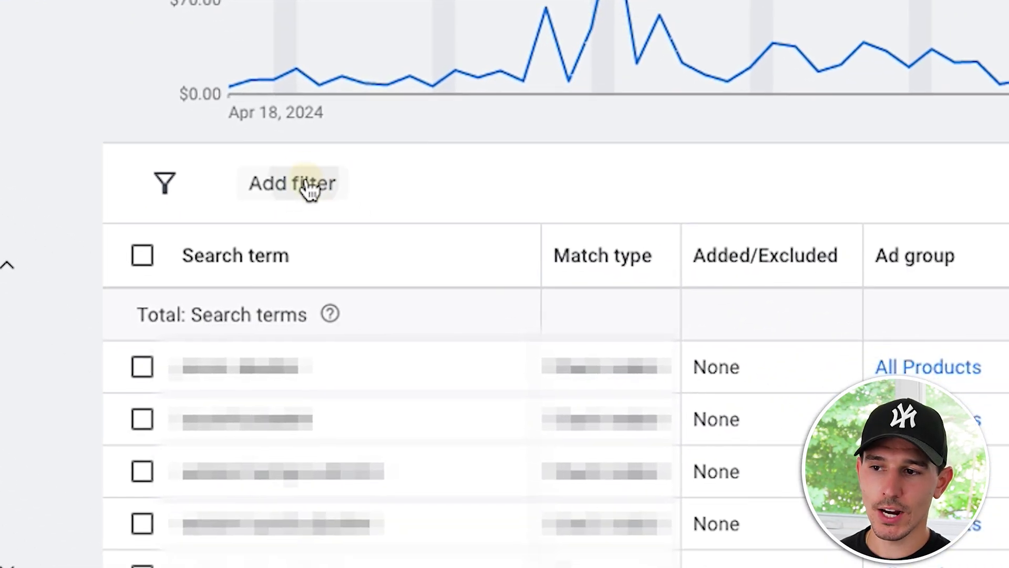
left_click(310, 190)
type("search")
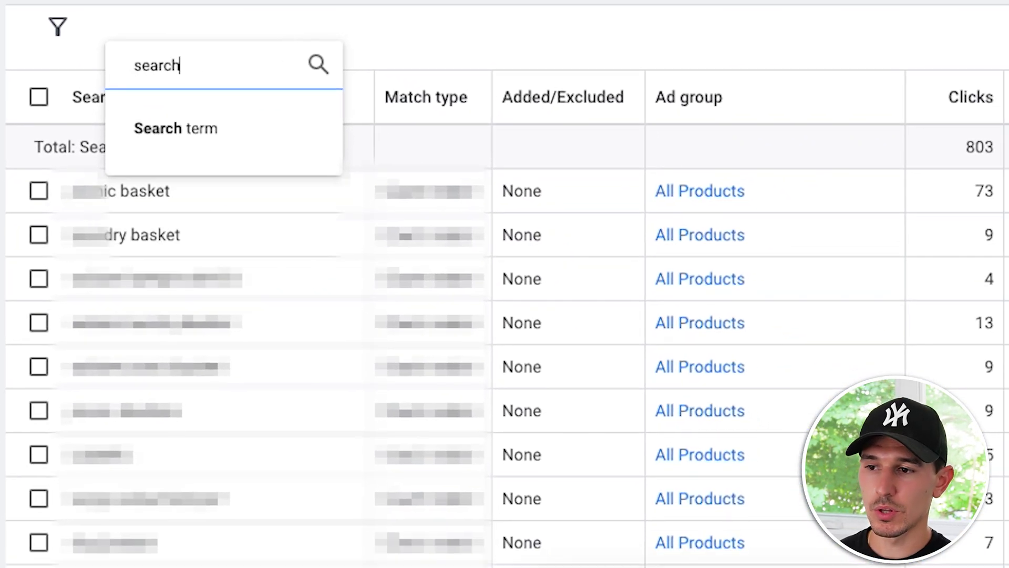
left_click(261, 121)
left_click(242, 245)
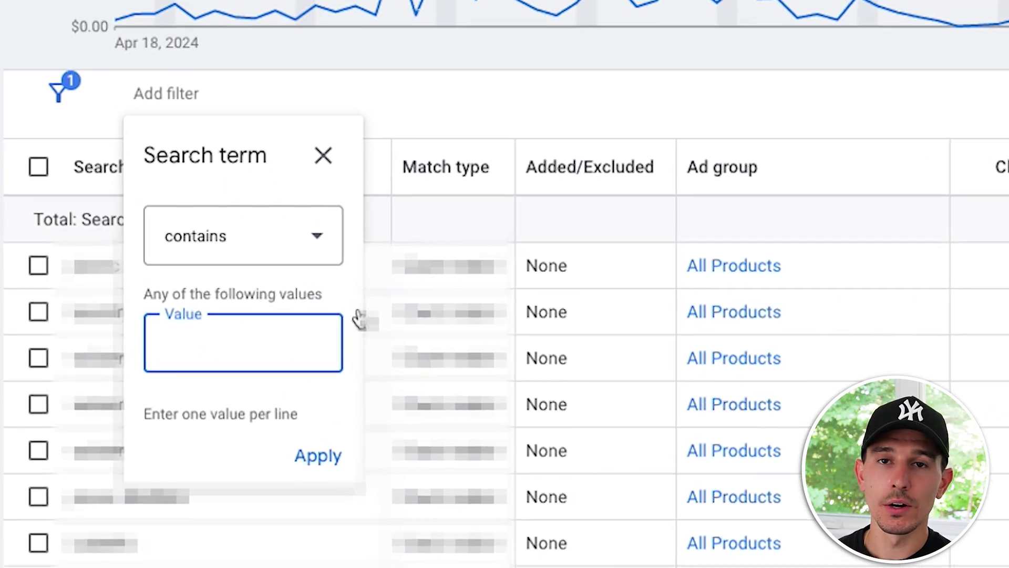
type("brand")
left_click(305, 372)
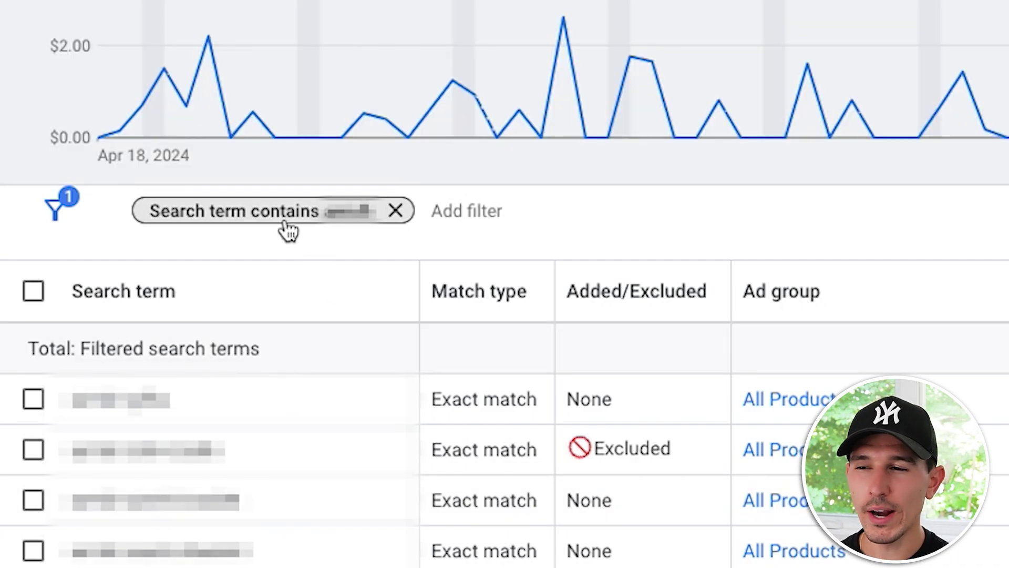
scroll(291, 227, "down", 15)
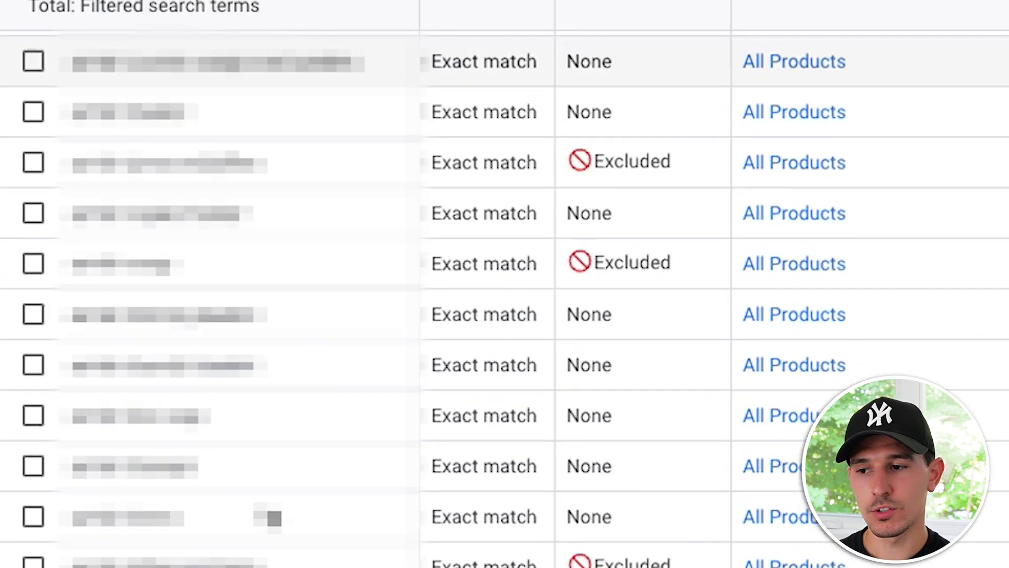
scroll(505, 300, "down", 3)
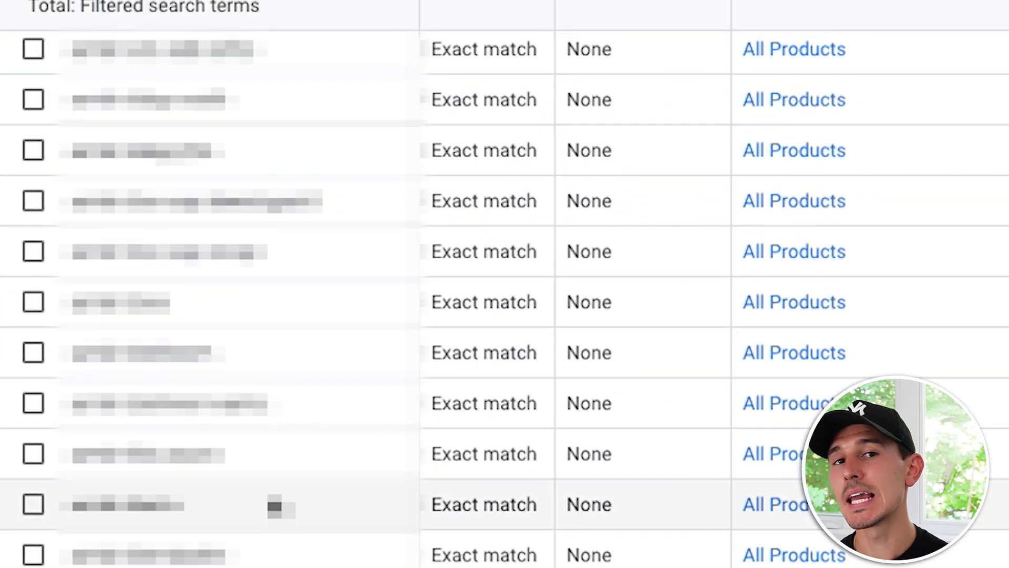
scroll(274, 502, "up", 15)
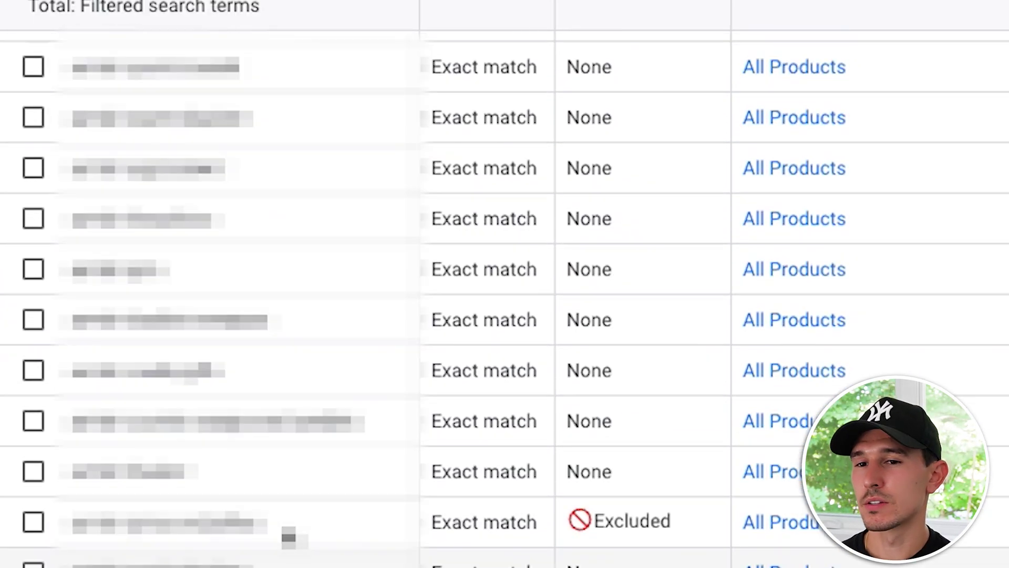
scroll(288, 519, "down", 15)
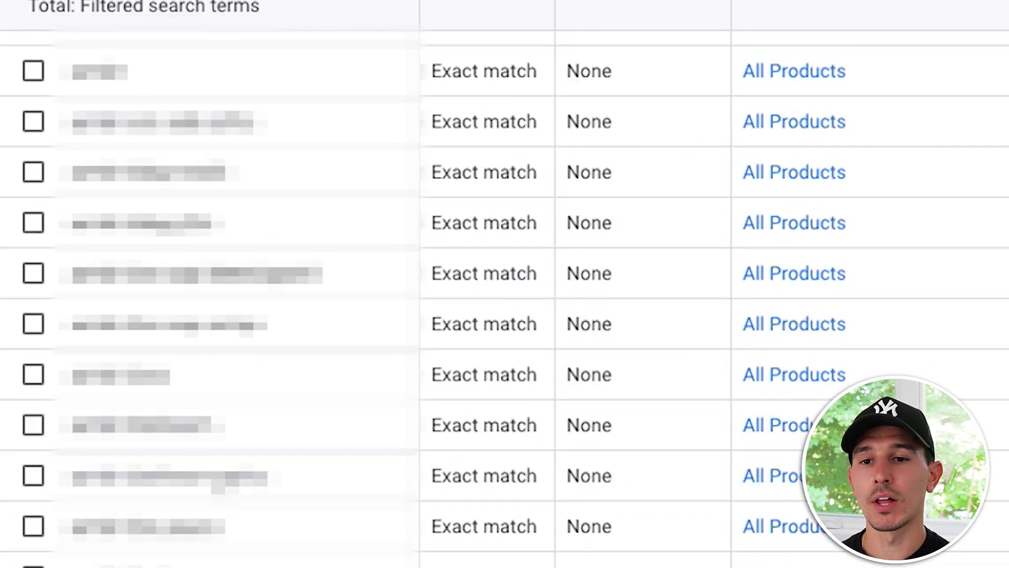
scroll(357, 528, "up", 10)
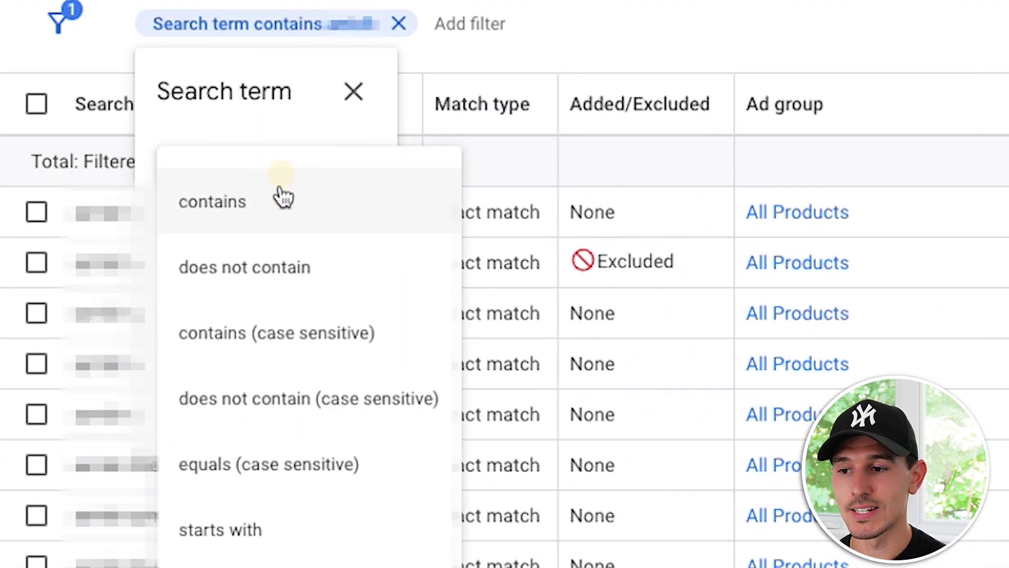
Switch the filter to 'does not contain' the brand and note the $1,003.48 non-brand cost
left_click(273, 266)
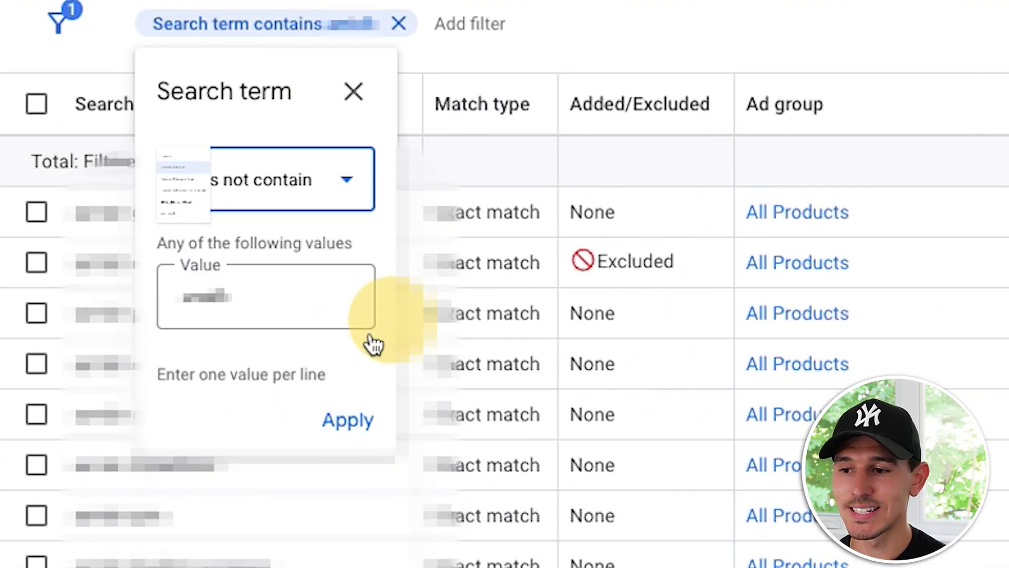
left_click(344, 419)
double_click(534, 162)
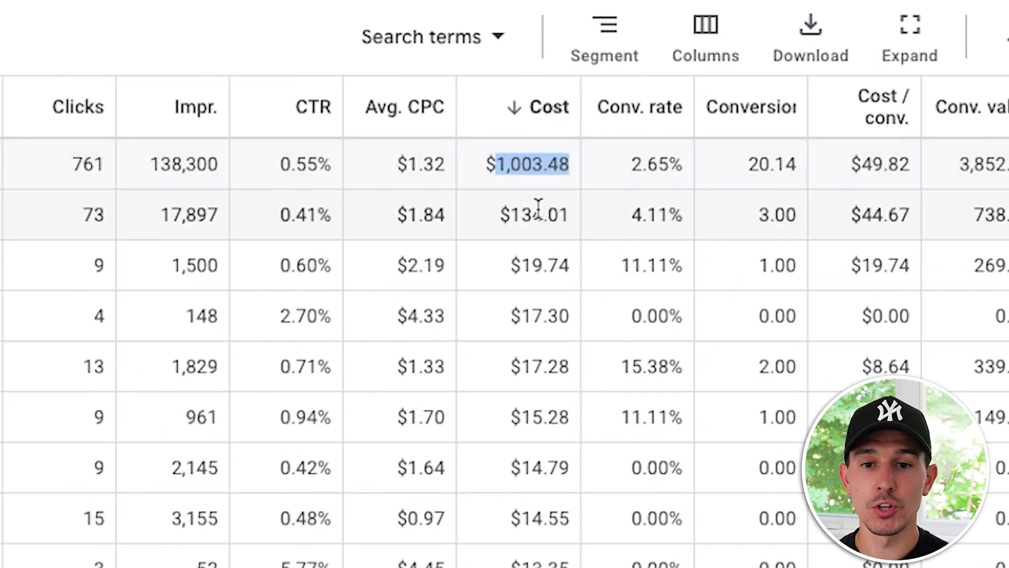
Restore the search term filter to 'contains' the brand
left_click(306, 42)
left_click(260, 178)
left_click(239, 215)
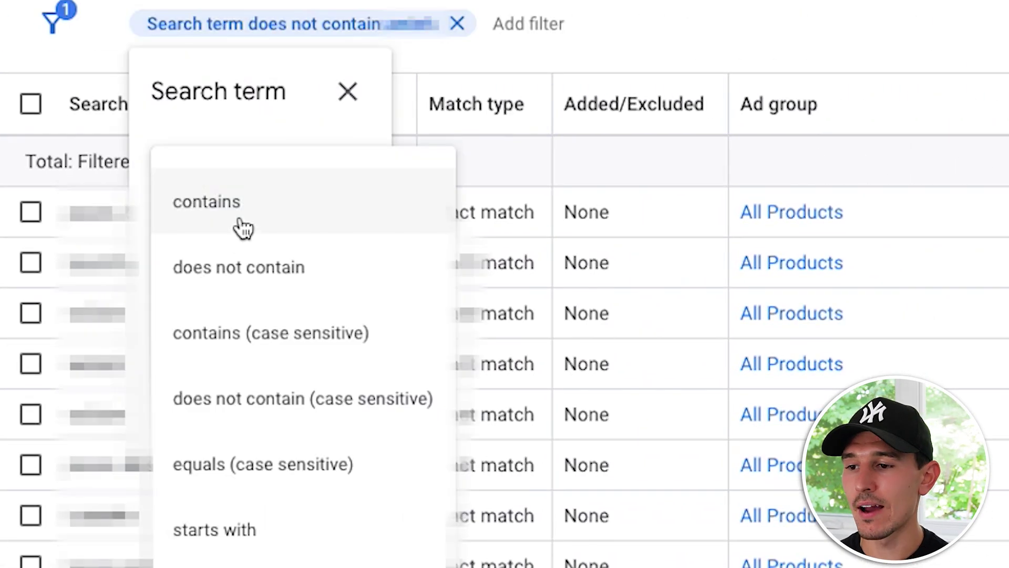
left_click(374, 417)
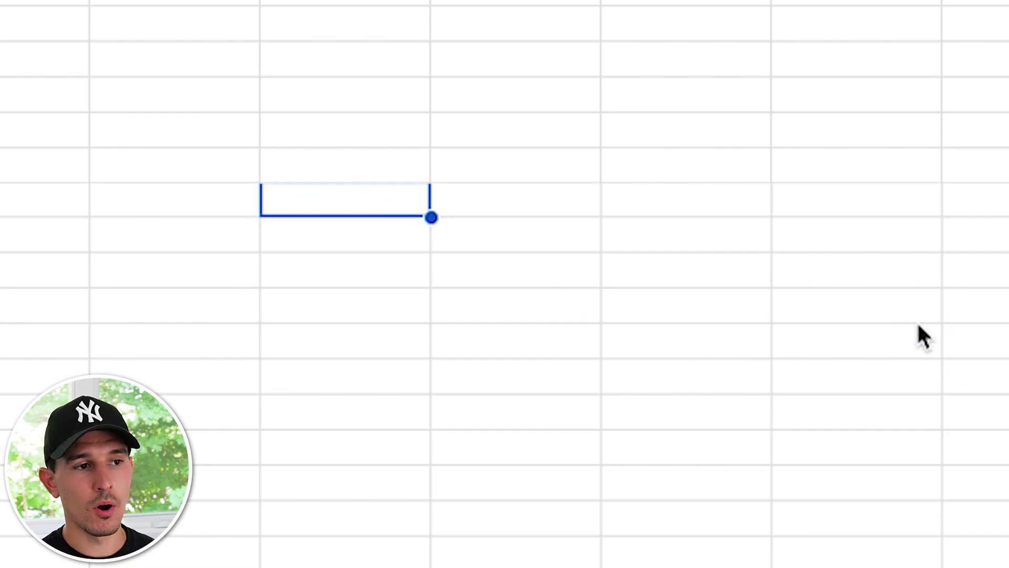
Enter the headers Campaign, Cost and Revenue, correcting the misspelled Revenue
type("Campaign")
key("Tab")
type("Cost")
key("Tab")
type("Revnue")
left_click(525, 234)
left_click(664, 213)
type("Revenue")
key("Return")
key("Left")
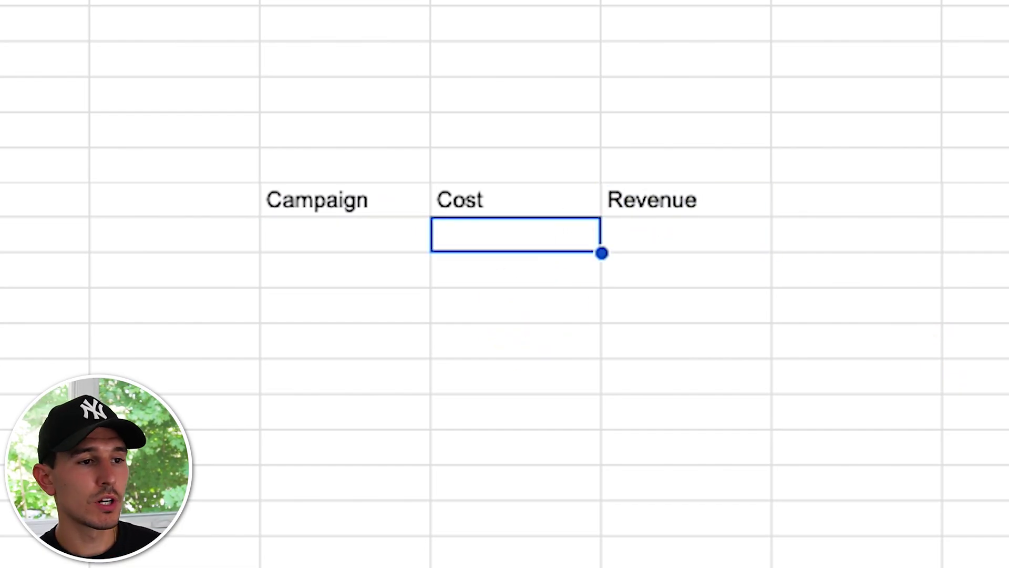
Add an ML_Shopping row with $32.92 cost and 109.95 revenue pasted from Ads
left_click(392, 248)
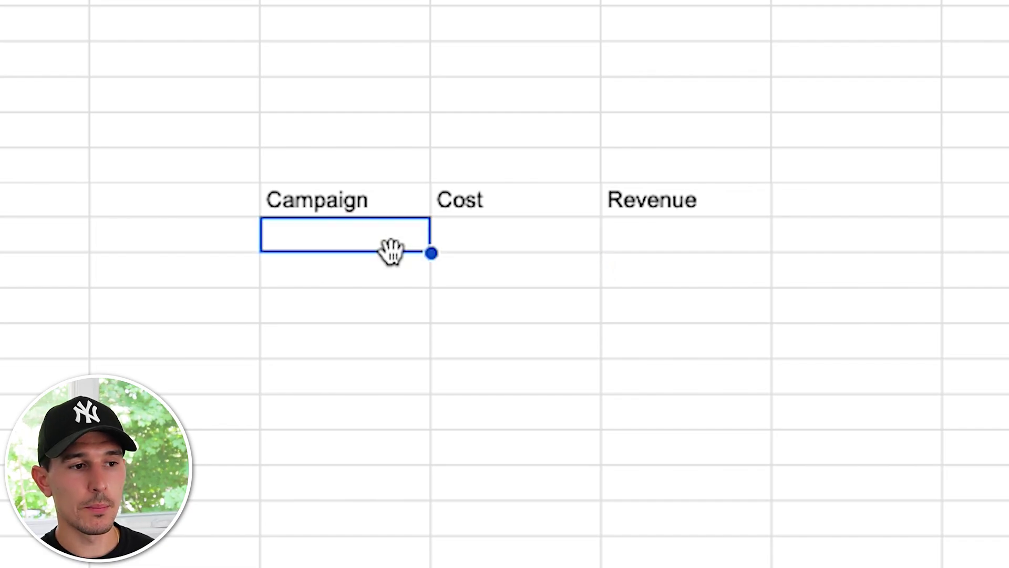
type("ML_Shopping")
key("Tab")
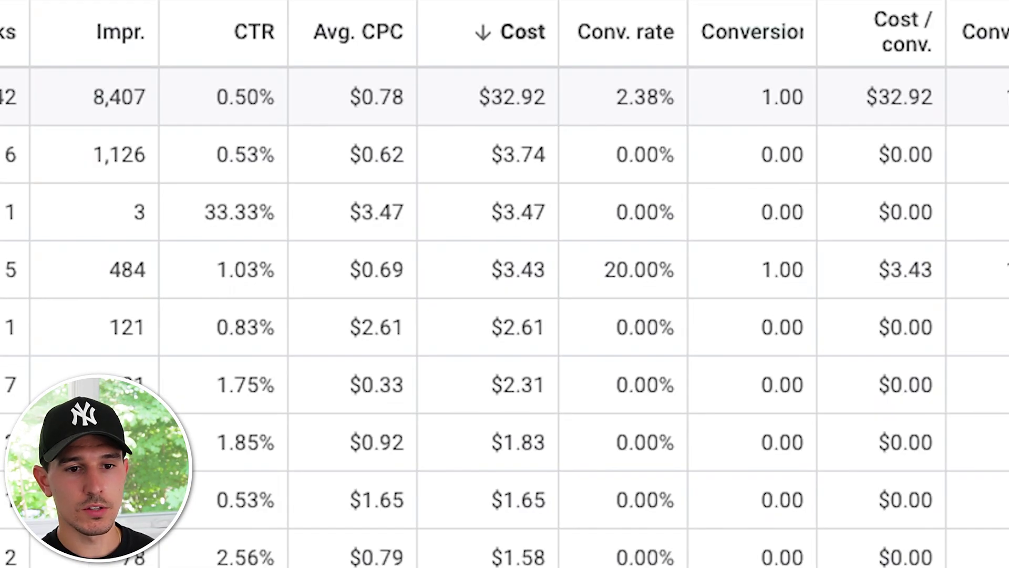
left_click_drag(479, 97, 491, 97)
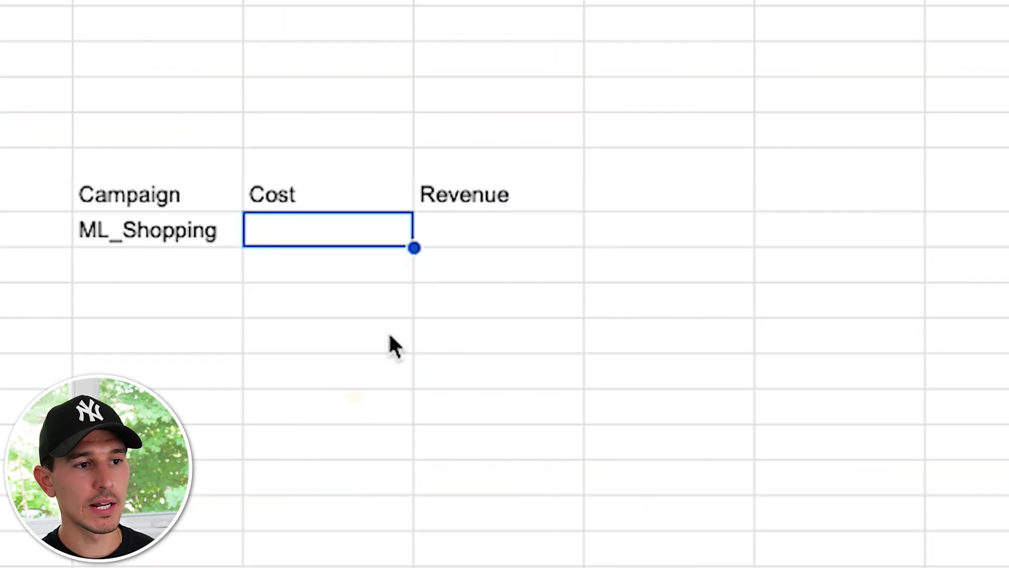
type("$32.92")
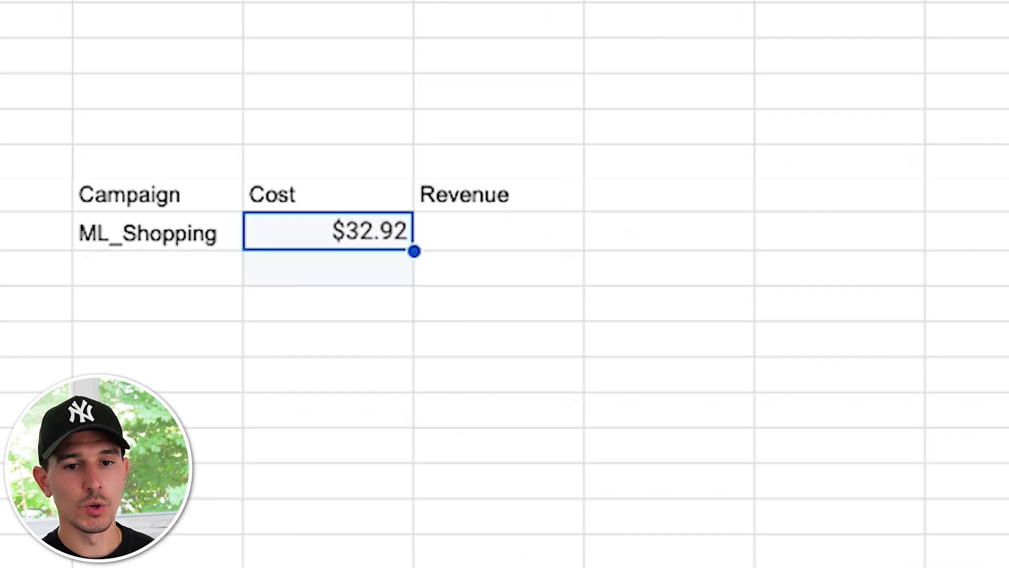
left_click(512, 244)
type("109.95")
left_click(597, 408)
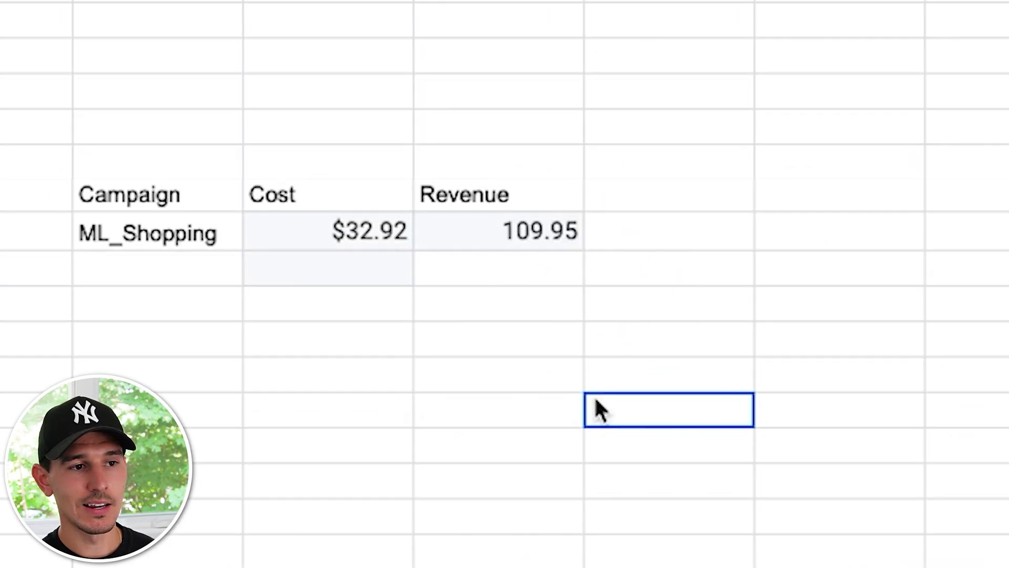
Label the columns Branded and Nonbranded, and copy the Cost and Revenue headers under Nonbranded
left_click(505, 150)
type("Branded")
key("Tab")
type("Nonbranded")
left_click_drag(274, 195, 576, 205)
key("ctrl+c")
left_click(631, 195)
key("ctrl+v")
left_click(649, 232)
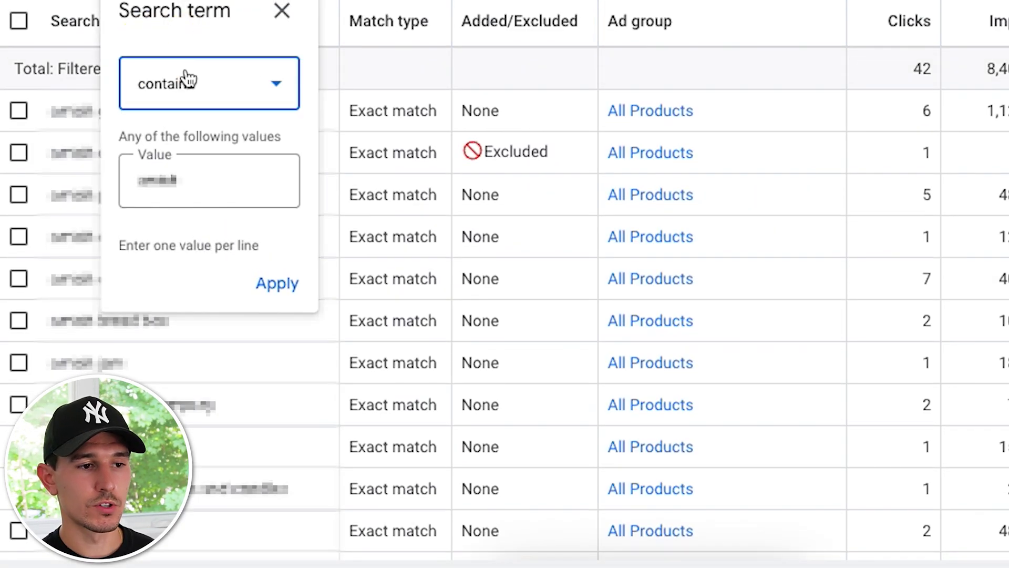
Change the search term filter to 'does not contain' the brand
left_click(185, 80)
left_click(203, 156)
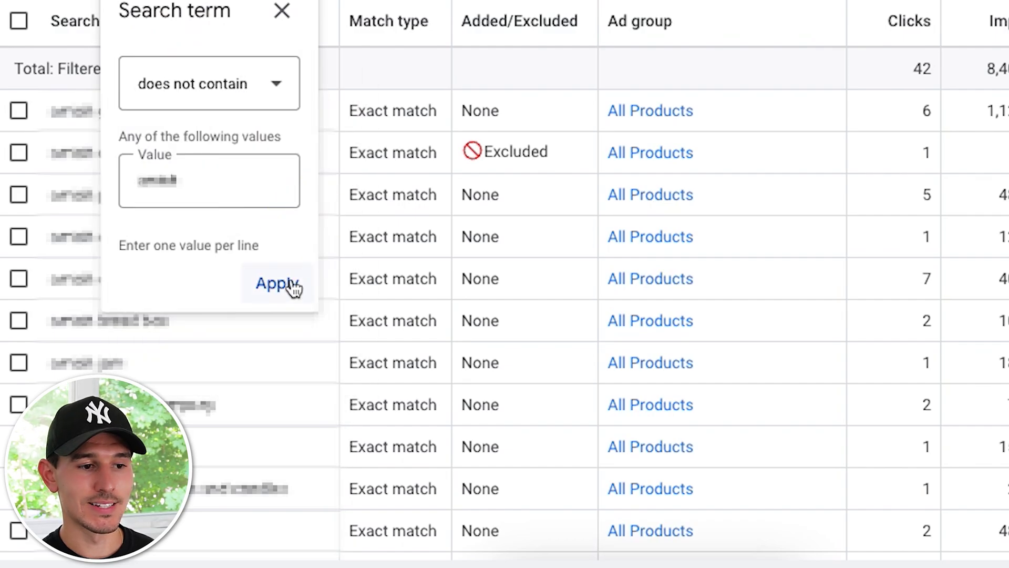
left_click(277, 284)
Copy the $1,003.48 cost and $3,852.44 conversion value into Shopping's Nonbranded Cost and Revenue
double_click(586, 68)
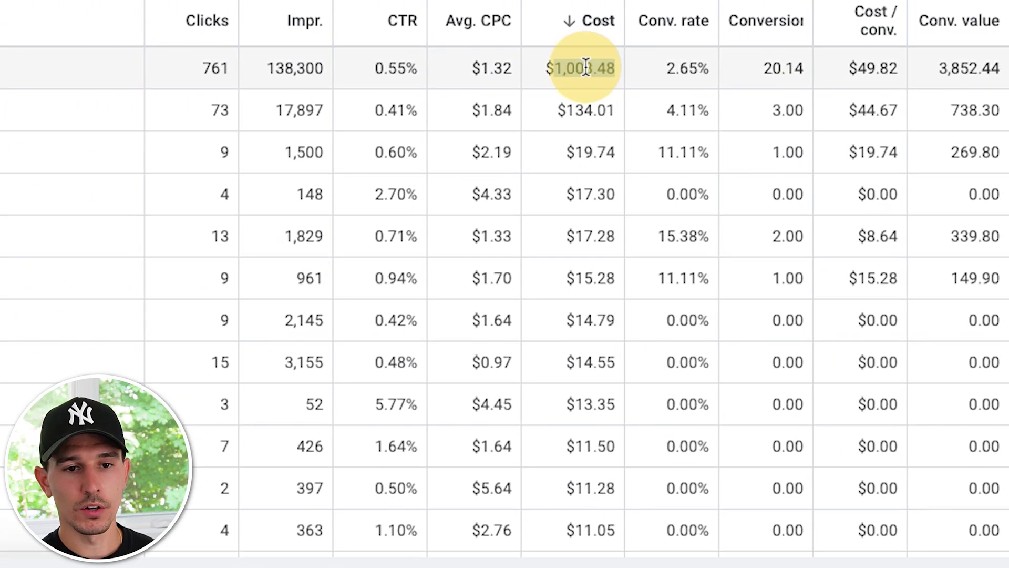
key("ctrl+c")
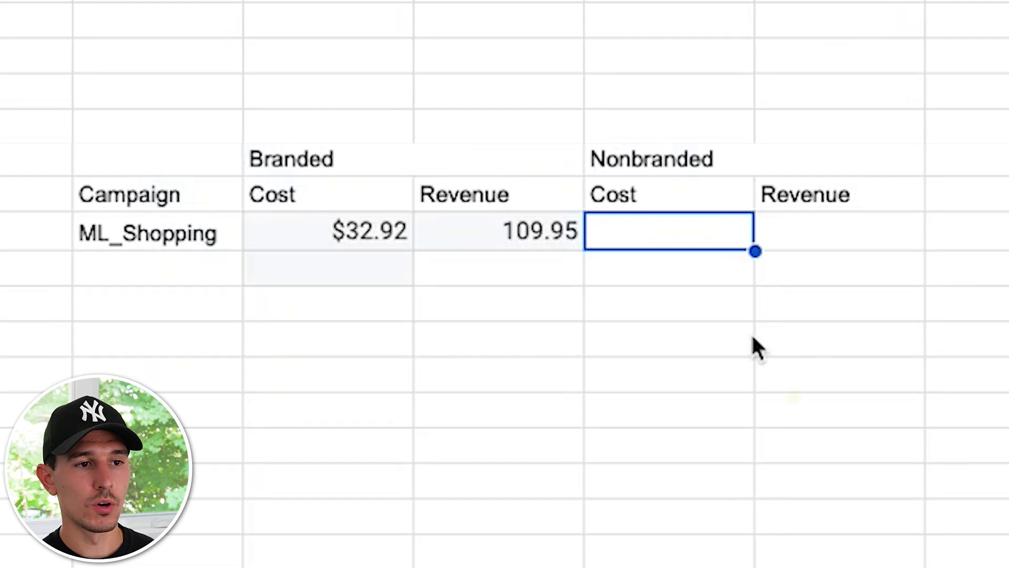
key("ctrl+v")
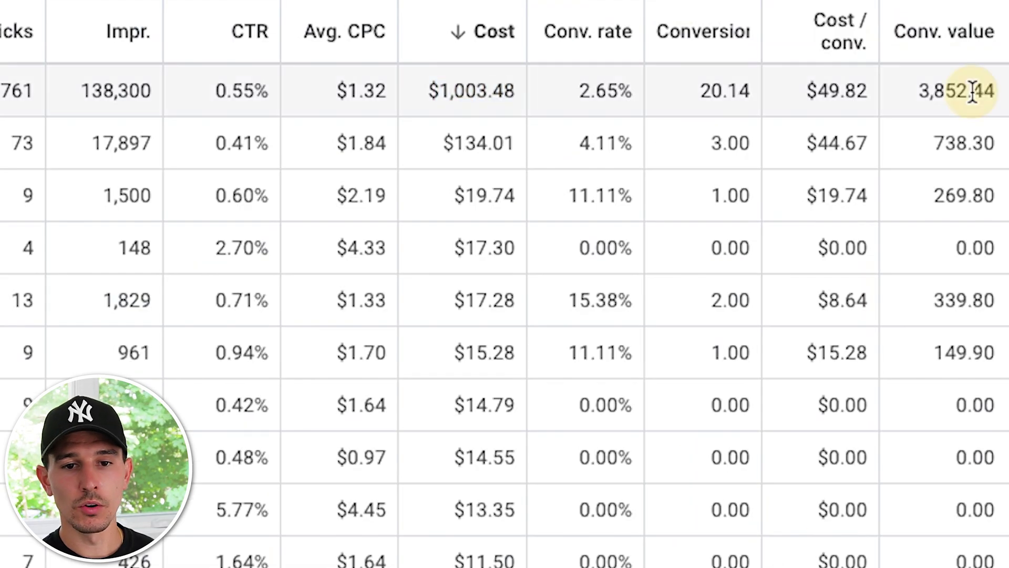
double_click(973, 90)
key("ctrl+c")
key("ctrl+v")
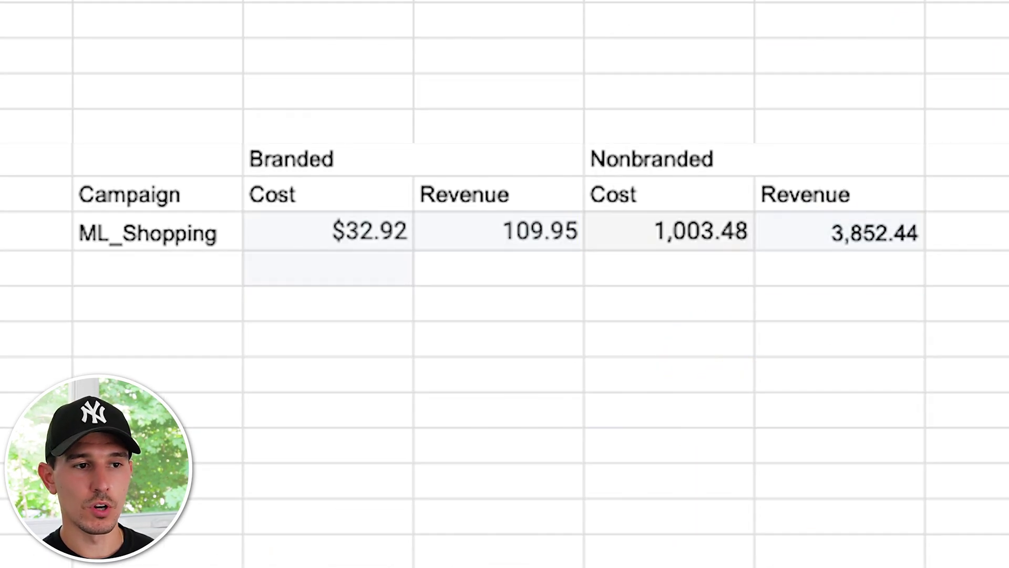
left_click(257, 278)
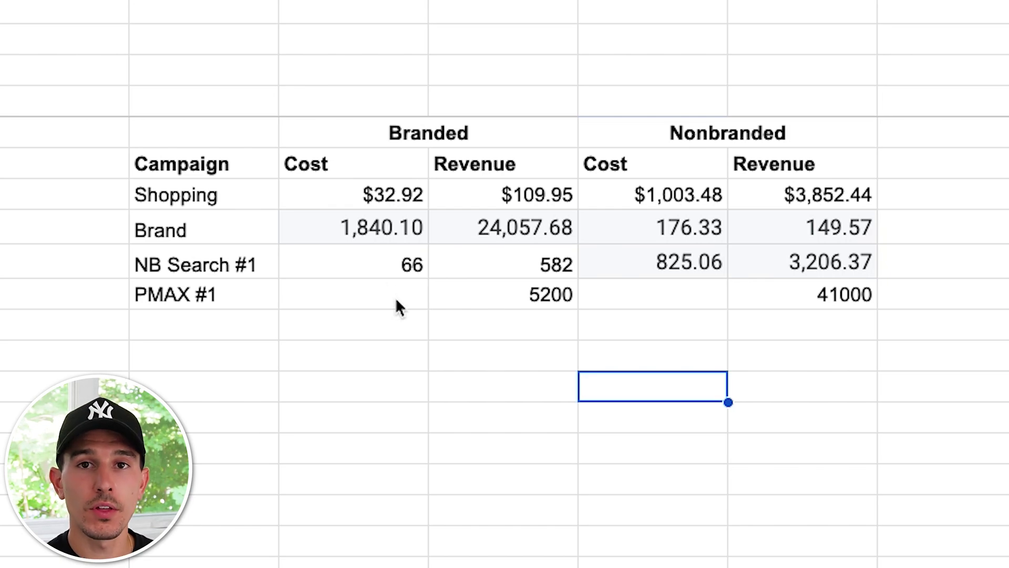
Insert a ROAS column after Branded Revenue and enter =F4/E4, giving Brand 13.07
left_click_drag(252, 245, 780, 239)
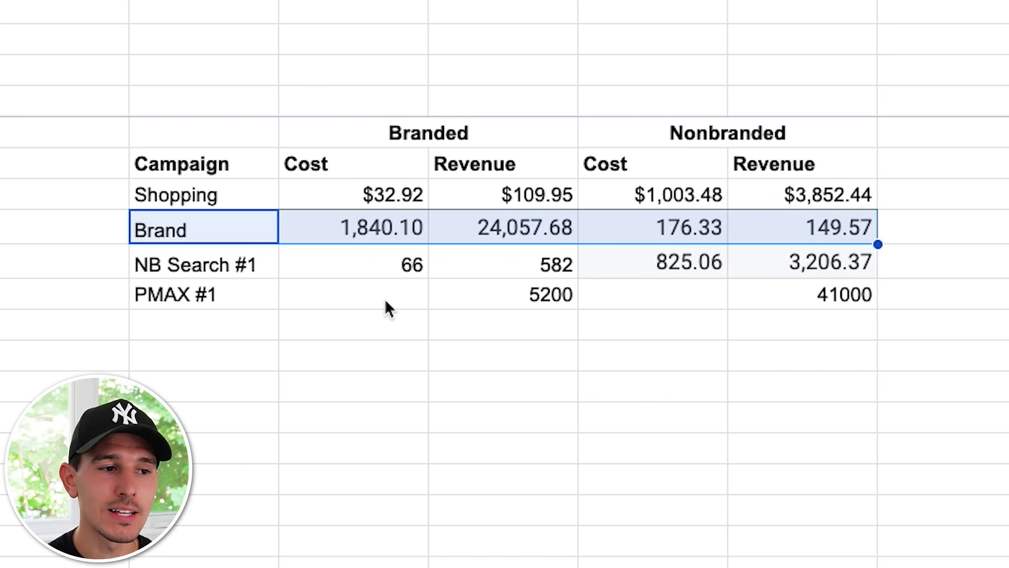
left_click(387, 306)
left_click_drag(214, 293, 488, 299)
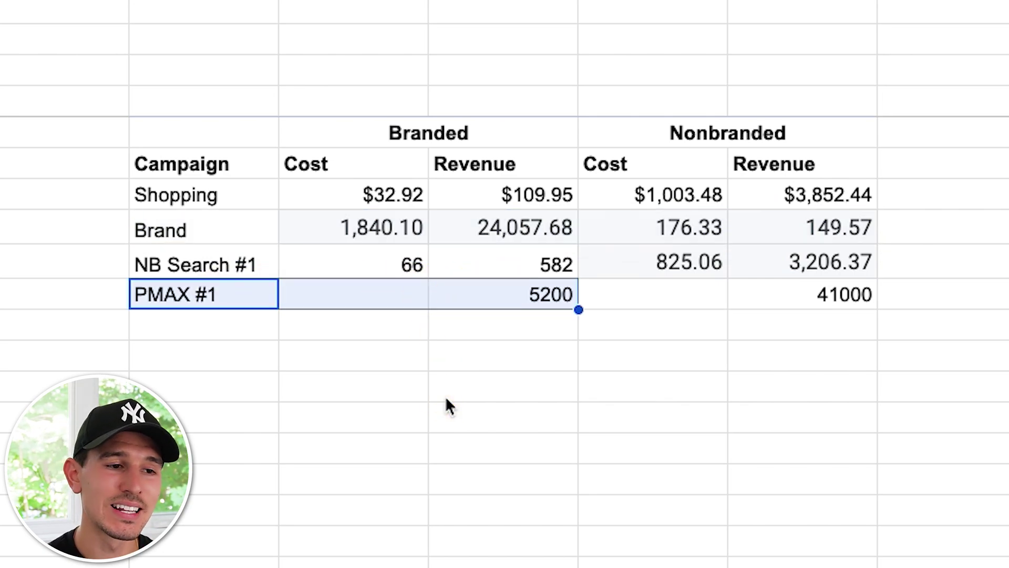
left_click(628, 169)
type("ROAS")
key("Return")
type("=")
key("Left")
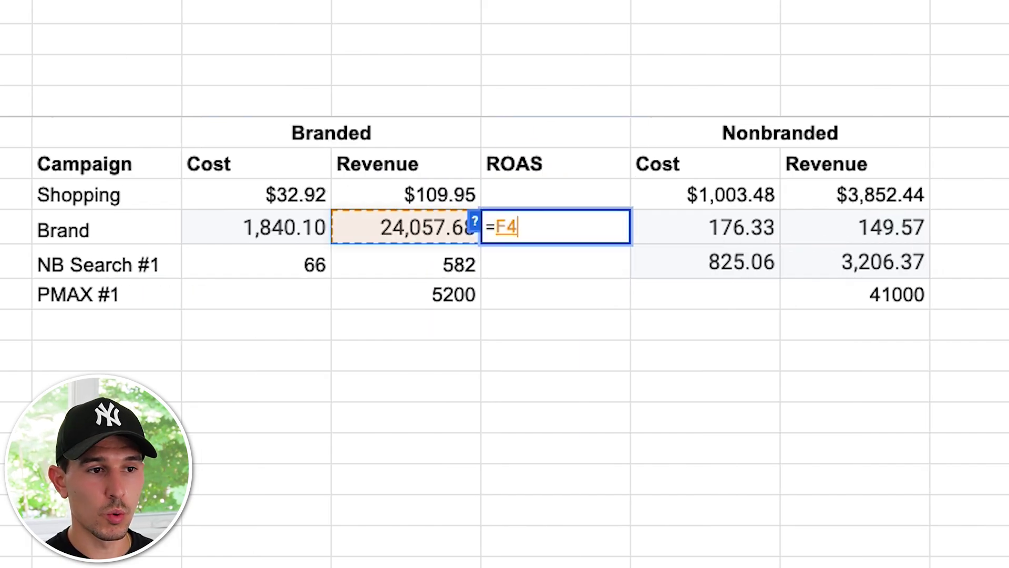
type("/")
key("Left")
key("Left")
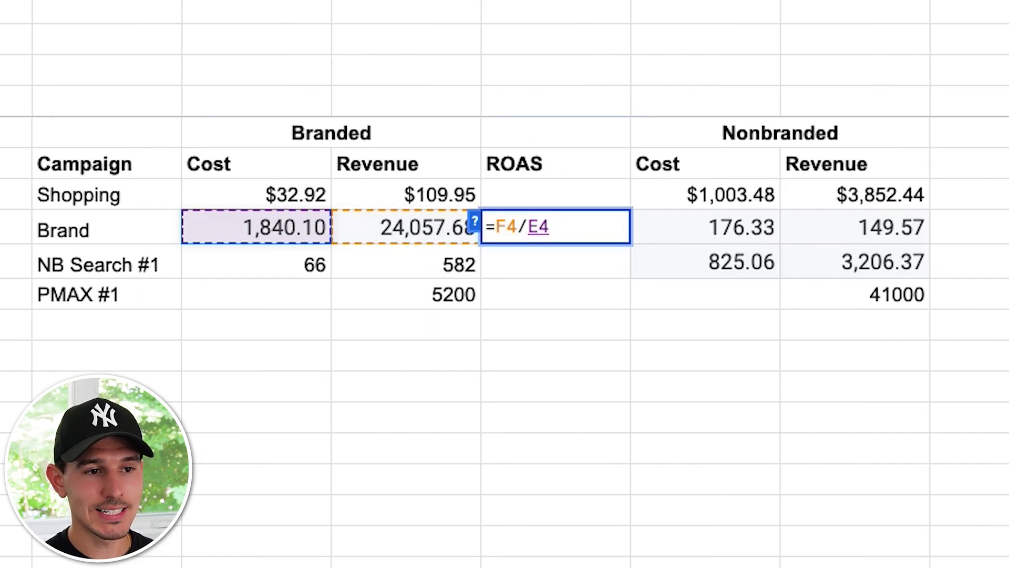
key("Return")
key("Escape")
left_click(604, 232)
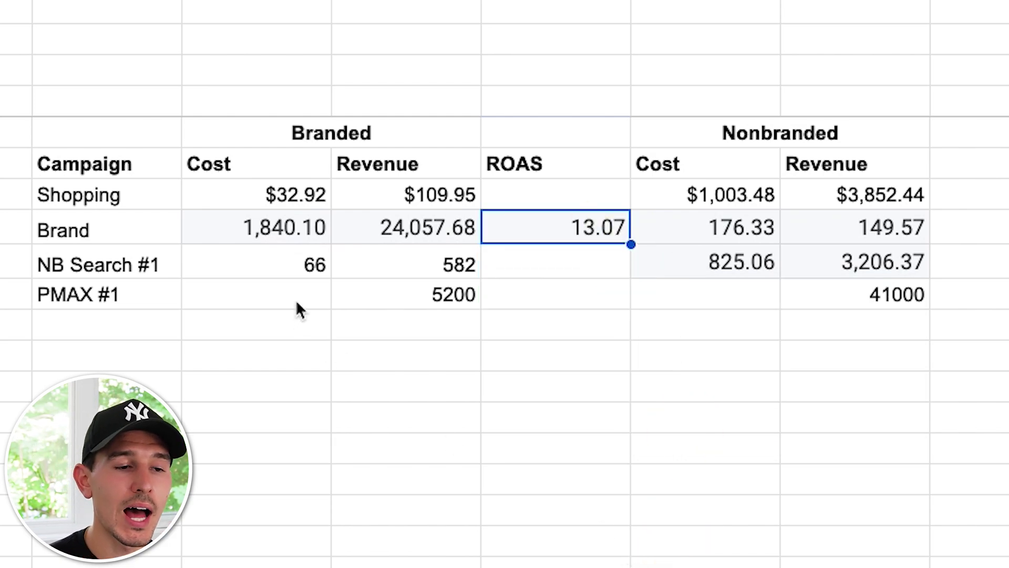
Set PMAX #1's branded ROAS to 13
left_click(570, 305)
left_click(604, 228)
key("ctrl+c")
left_click(592, 308)
type("1")
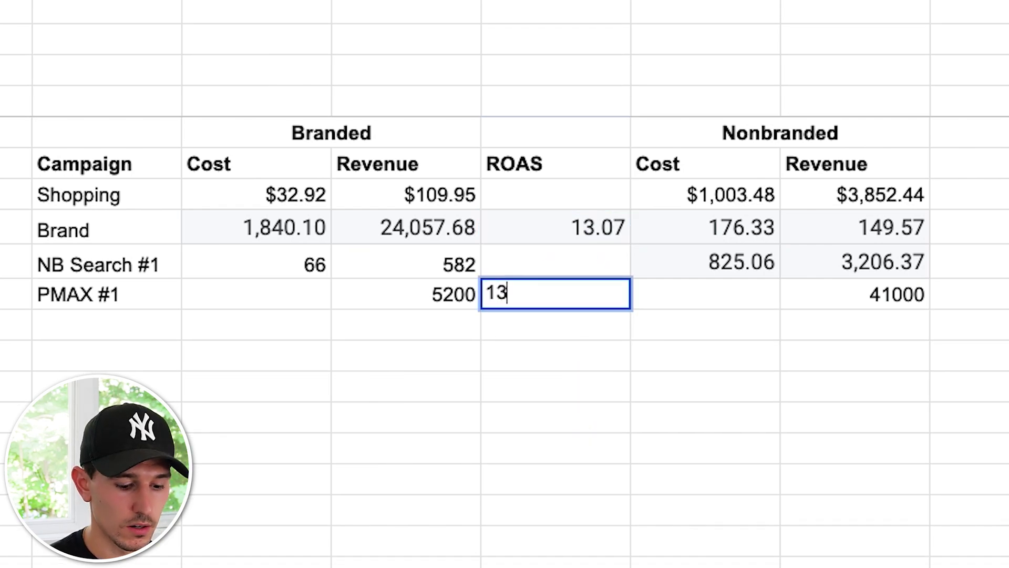
type("3")
key("Left")
key("Left")
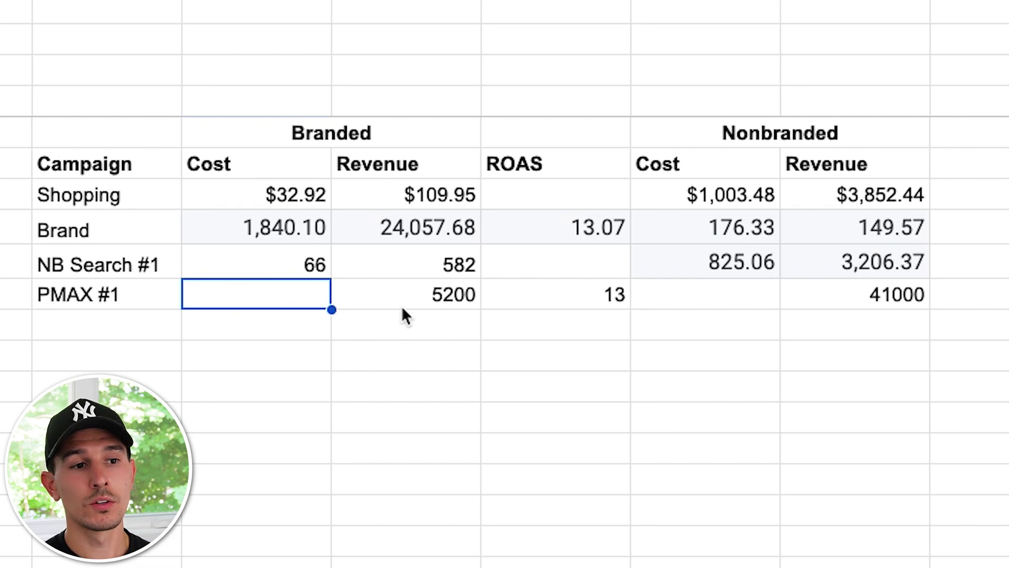
Calculate PMAX #1 branded cost as =F6/G6, giving 400
type("=")
left_click(446, 301)
type("/")
left_click(568, 299)
key("Return")
left_click(252, 299)
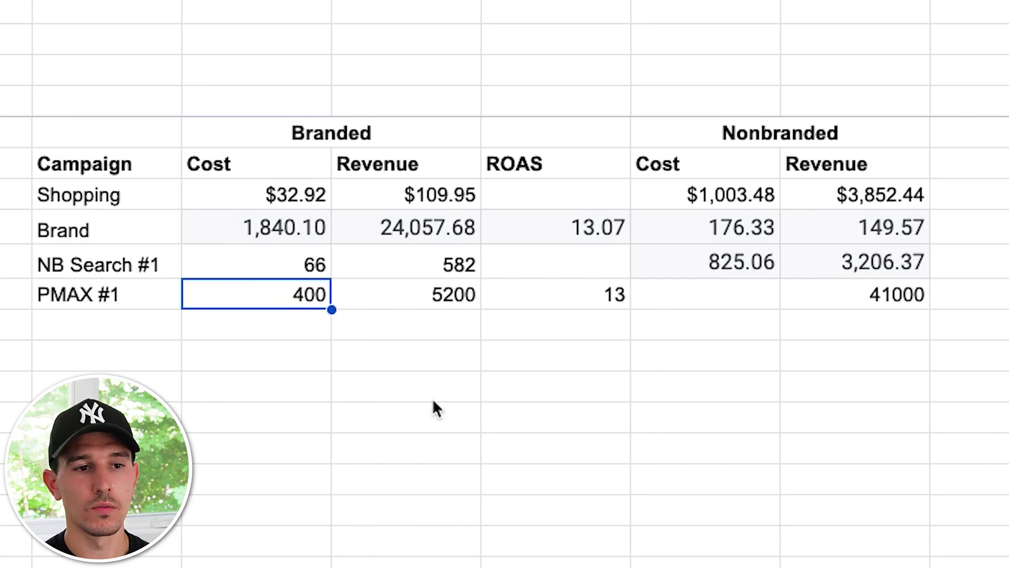
Set PMAX #1 nonbranded cost to =15500-E6, giving 15100
left_click(671, 296)
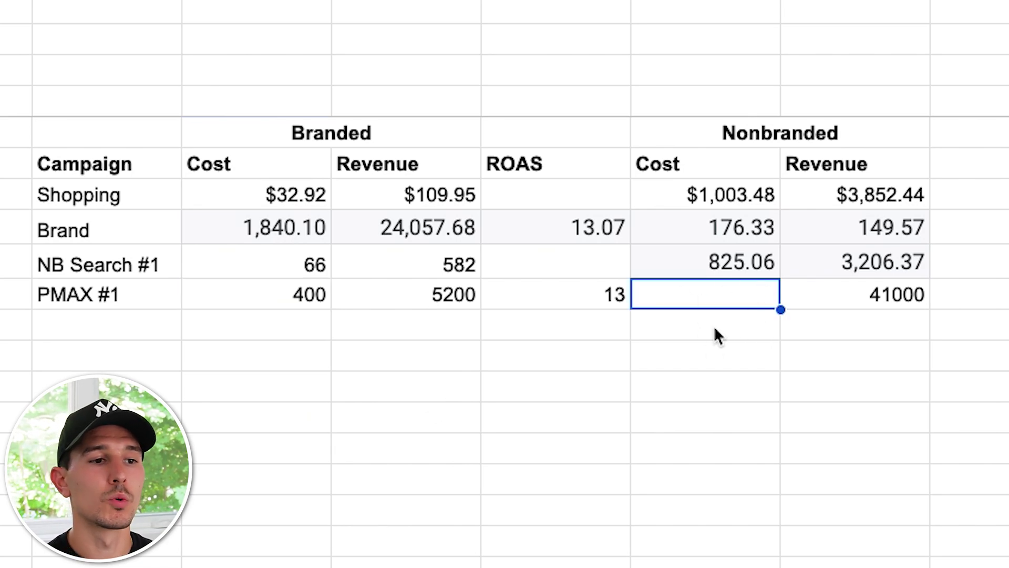
type("=")
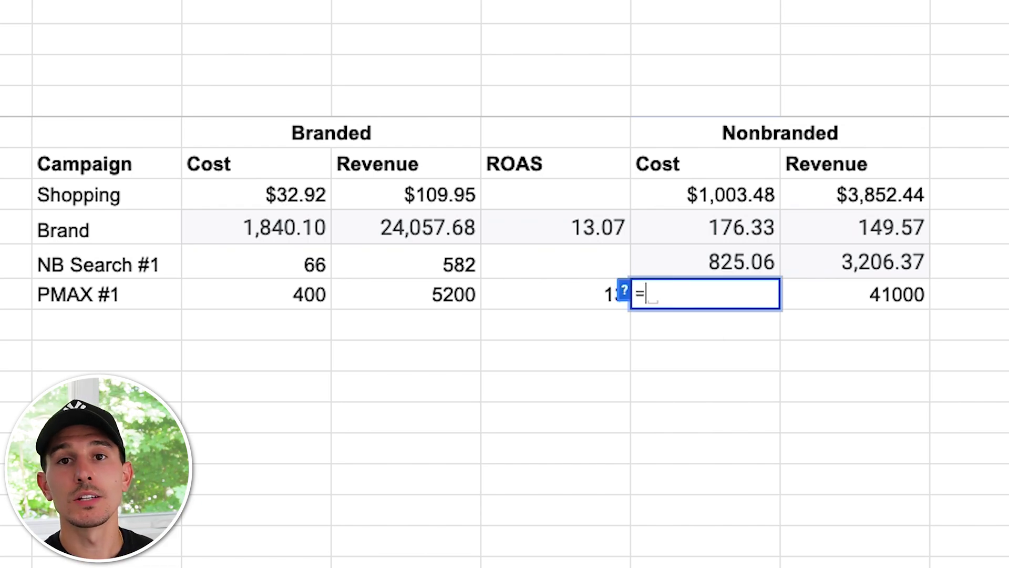
type("15500-")
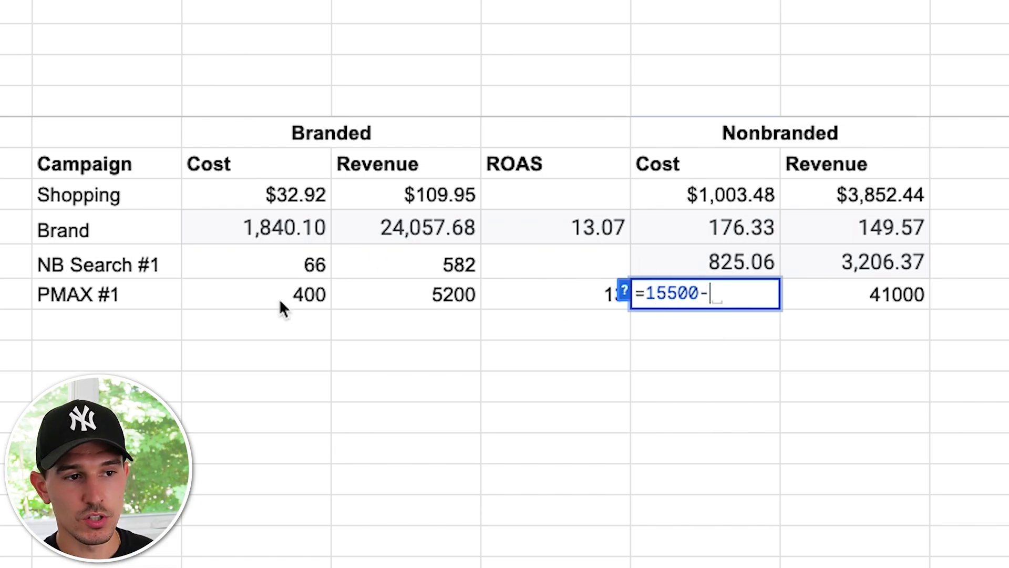
left_click(279, 300)
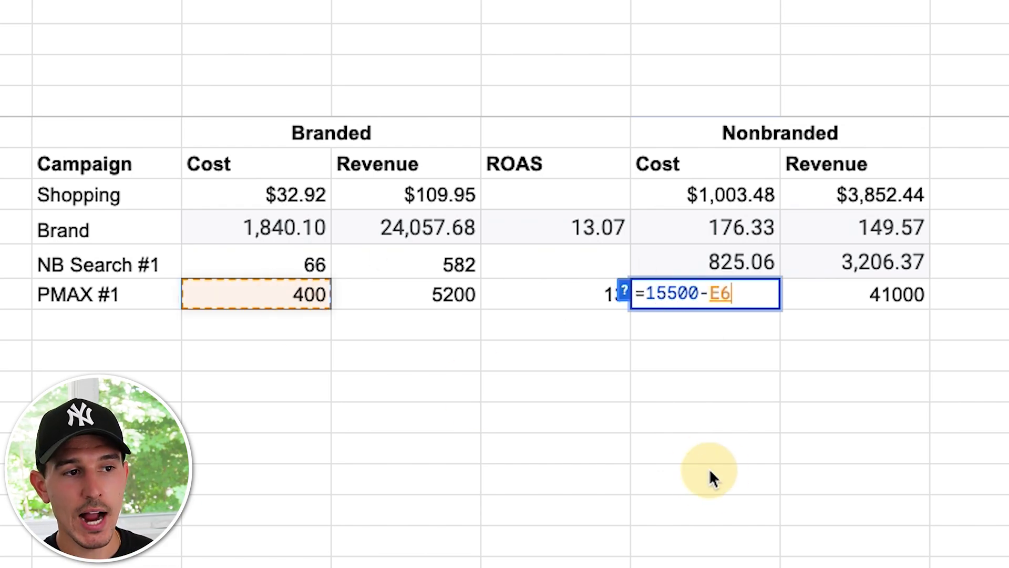
key("Return")
left_click(863, 305)
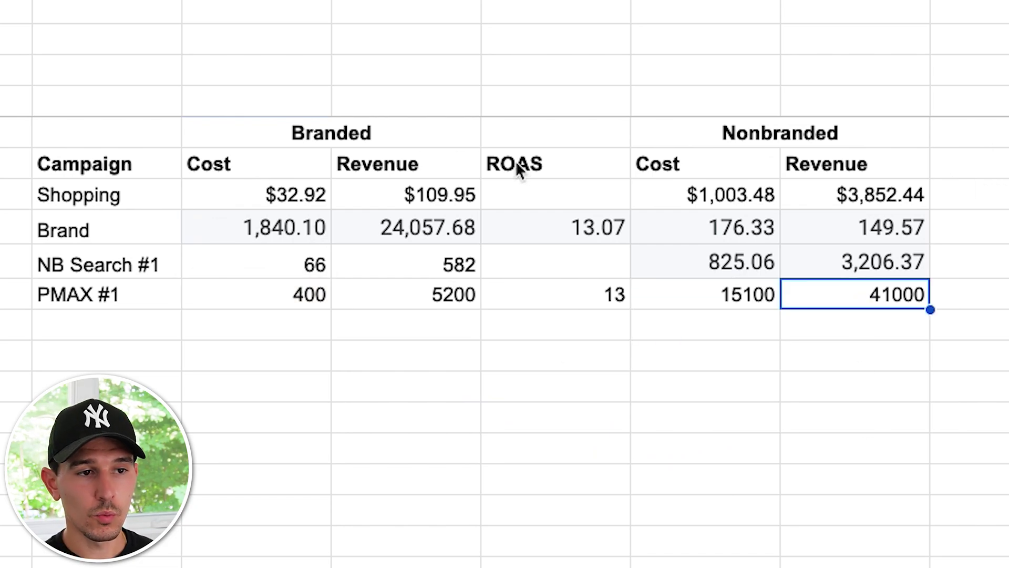
left_click(535, 173)
left_click(556, 194)
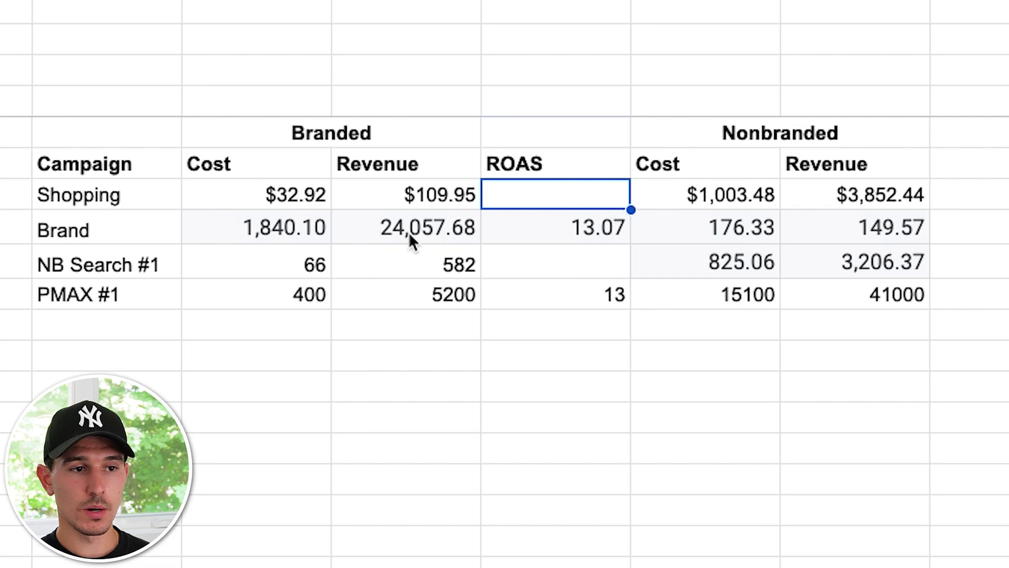
Enter Shopping's branded ROAS as =D3/C3 and paste it for NB Search #1
type("=")
left_click(430, 200)
type("/")
left_click(299, 198)
key("Return")
left_click(561, 200)
key("ctrl+c")
left_click(594, 262)
key("ctrl+v")
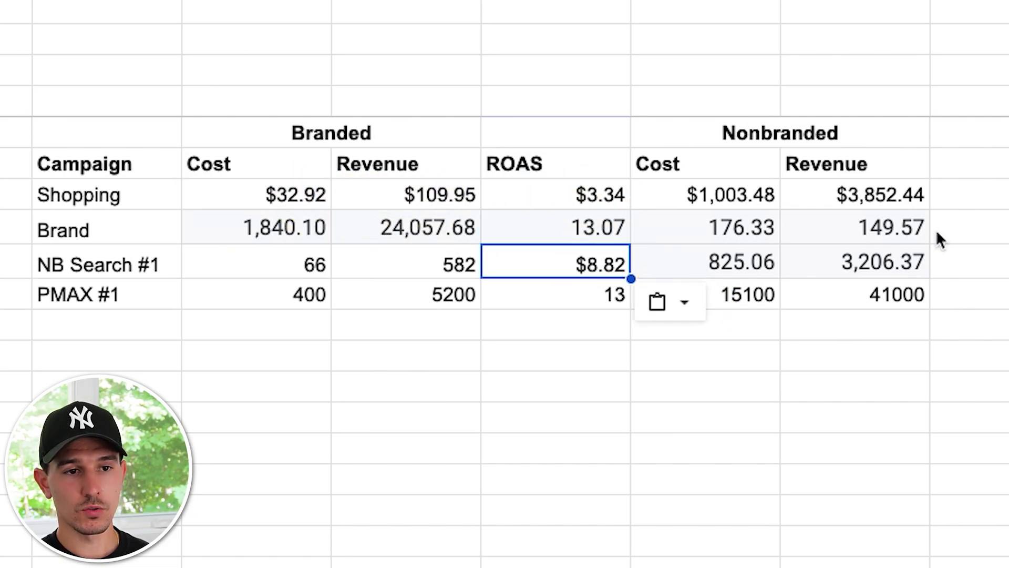
Fill the Nonbranded ROAS column for Shopping, Brand, NB Search #1 and PMAX #1
left_click(941, 198)
key("ctrl+v")
left_click(914, 229)
key("ctrl+v")
left_click(904, 263)
key("ctrl+v")
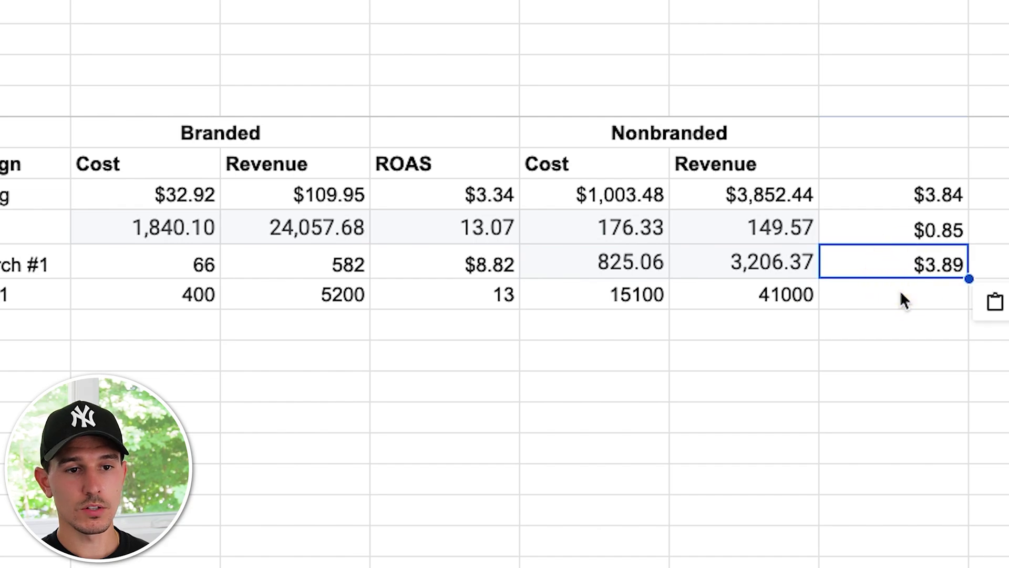
left_click(904, 294)
key("ctrl+v")
left_click(991, 386)
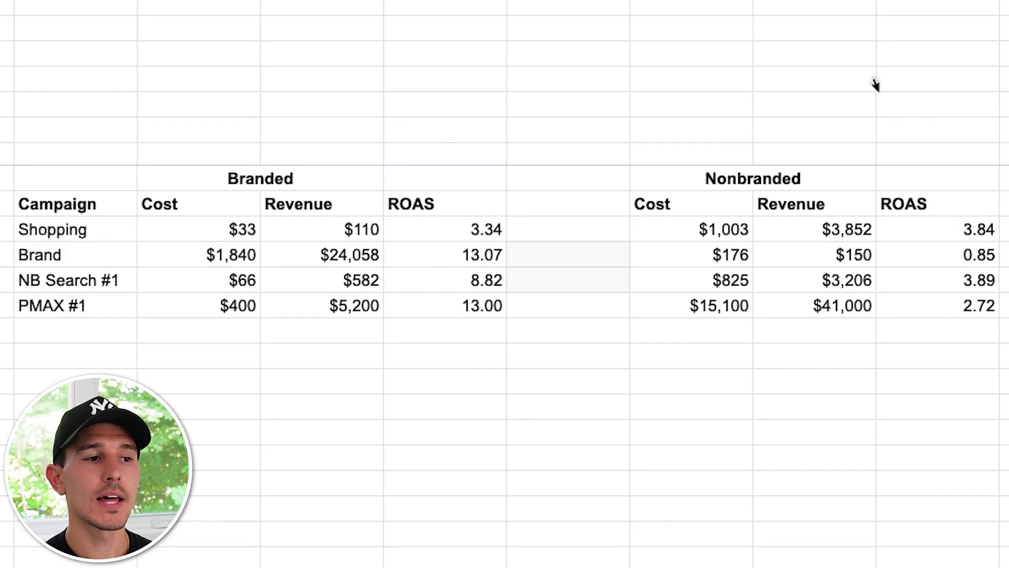
Review the dollar costs: $15,100 PMAX nonbranded, $825 NB Search nonbranded, $1,840 Brand branded
left_click(716, 312)
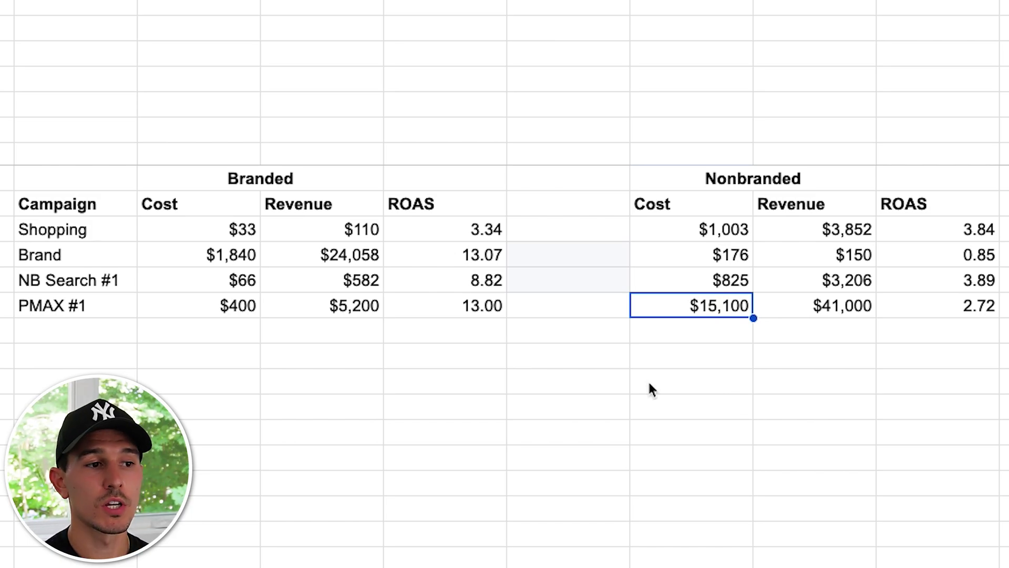
left_click(659, 279)
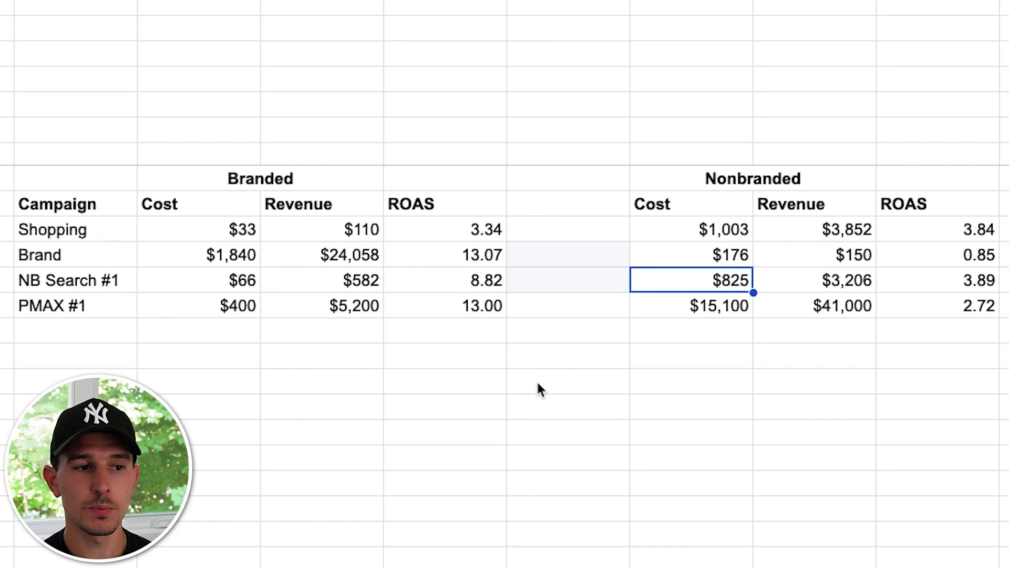
left_click(145, 257)
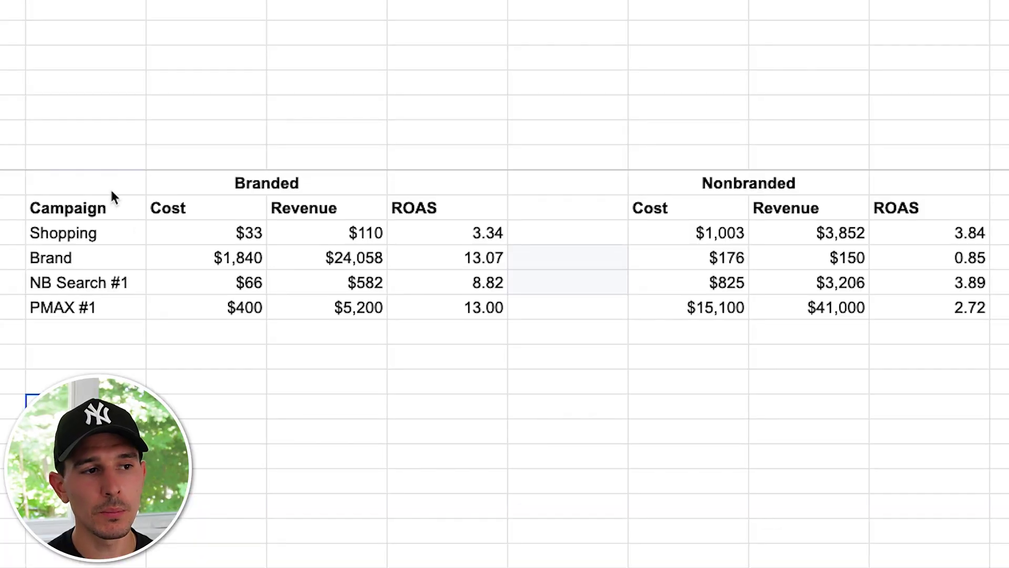
Deselect the comparison table and select the example campaign's Branded Cost cell
left_click_drag(112, 189, 962, 300)
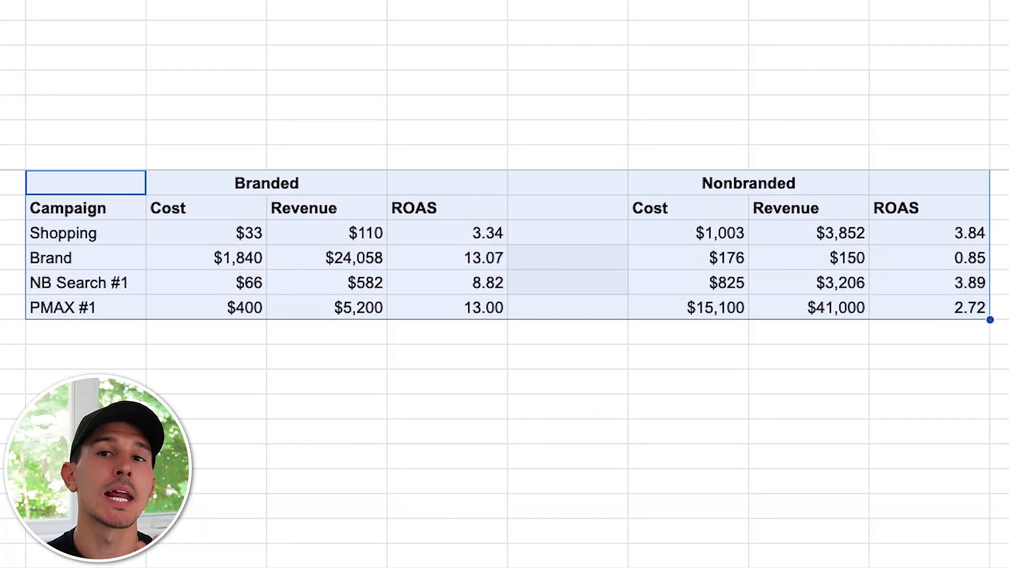
left_click(140, 359)
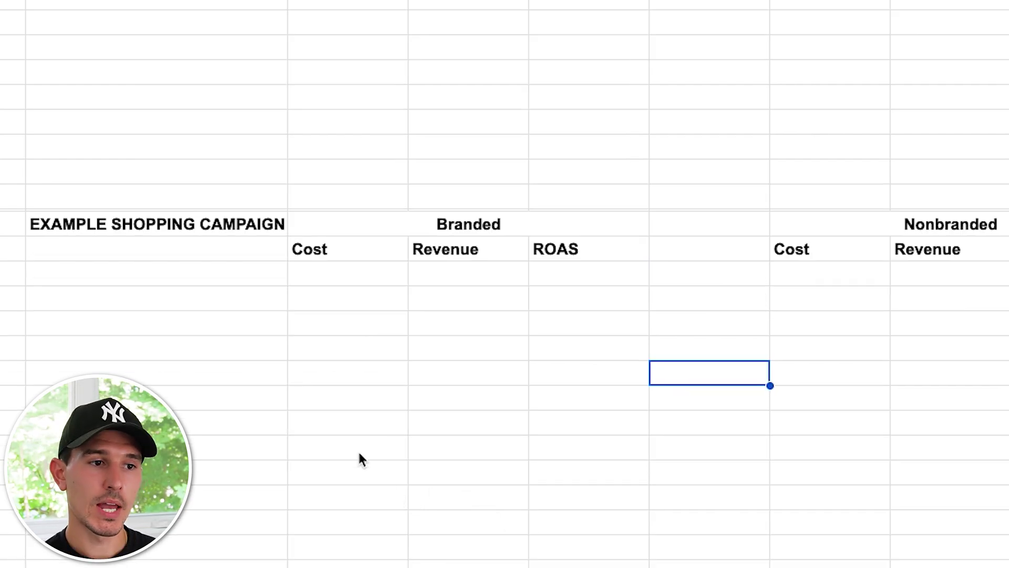
left_click(384, 280)
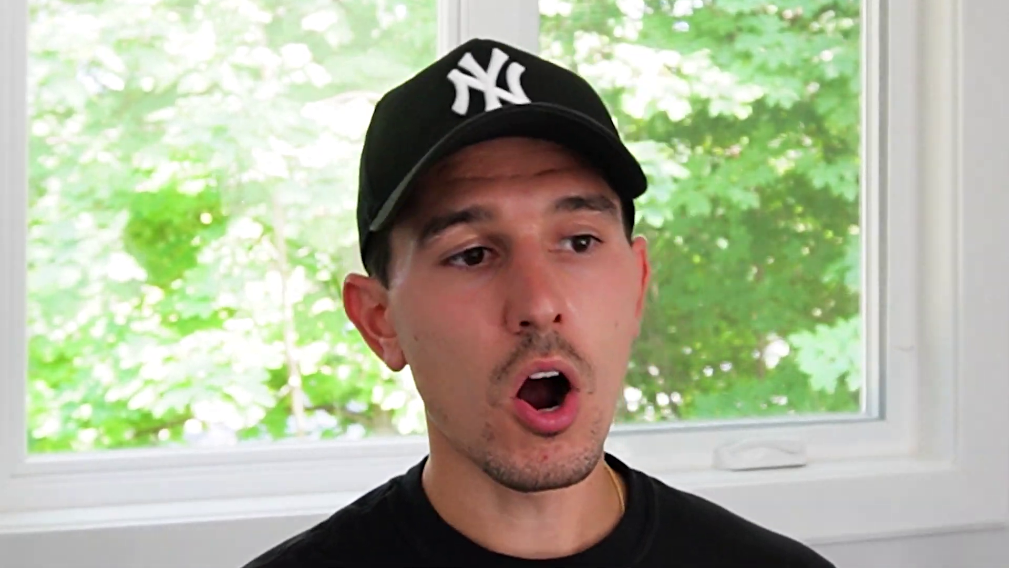
Enter $10,000 as the example's Branded Cost and copy it to Nonbranded Cost
type("10000")
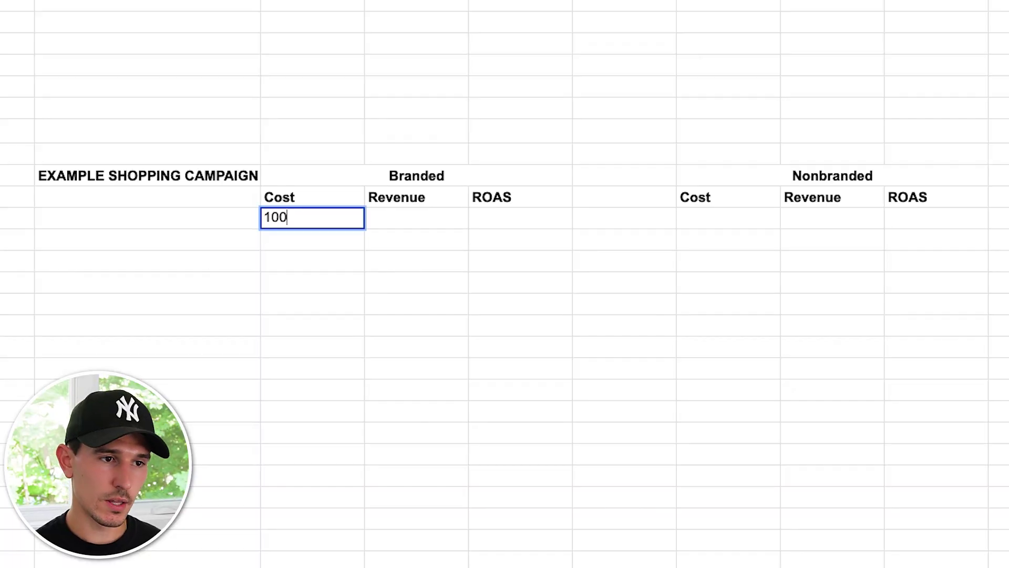
key("Return")
left_click(360, 213)
key("ctrl+c")
left_click(754, 215)
key("ctrl+v")
left_click(865, 331)
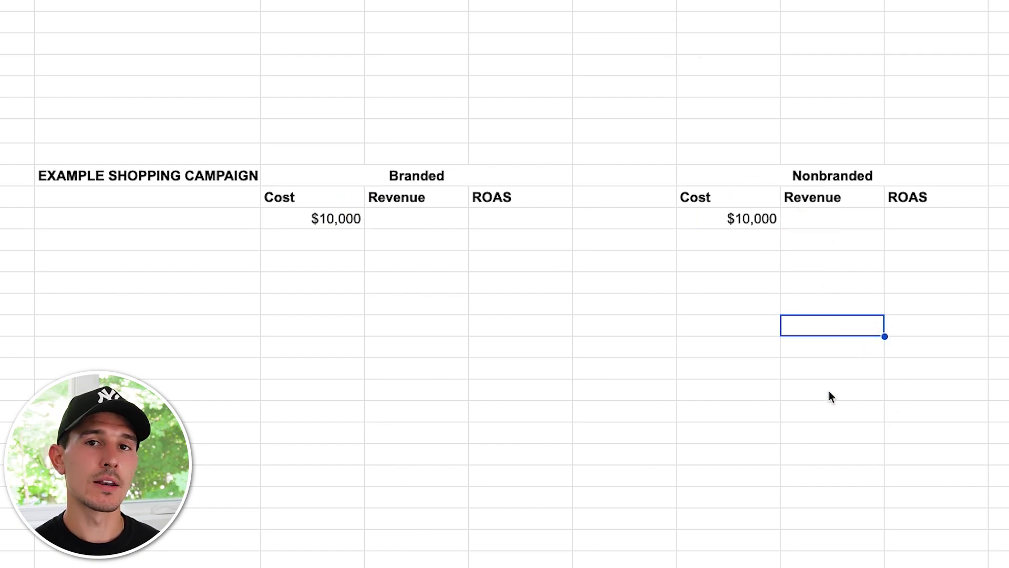
left_click(359, 223)
left_click(703, 226)
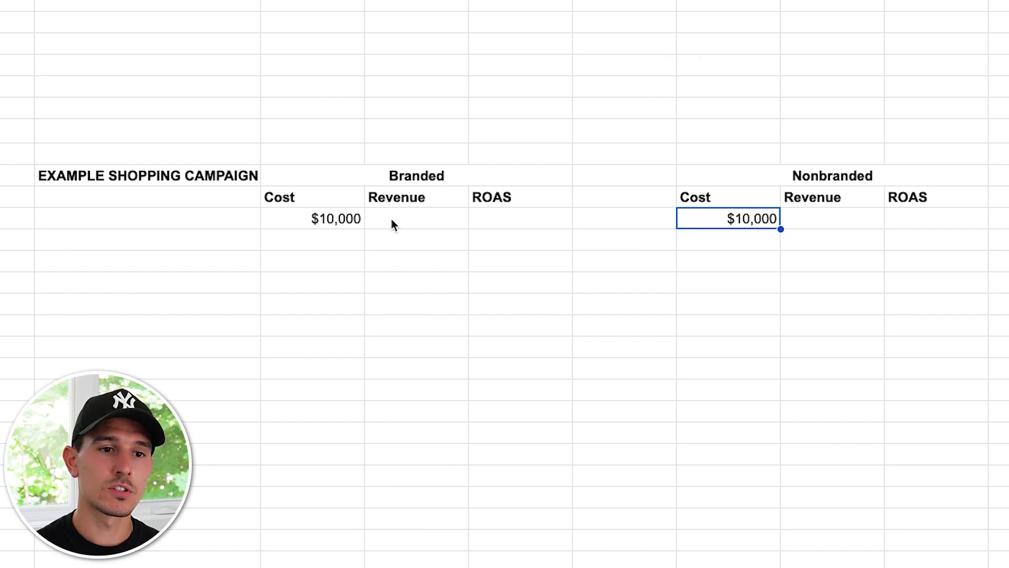
Set the example's Branded ROAS to 10, comparing it with Brand's 13.07
left_click(434, 221)
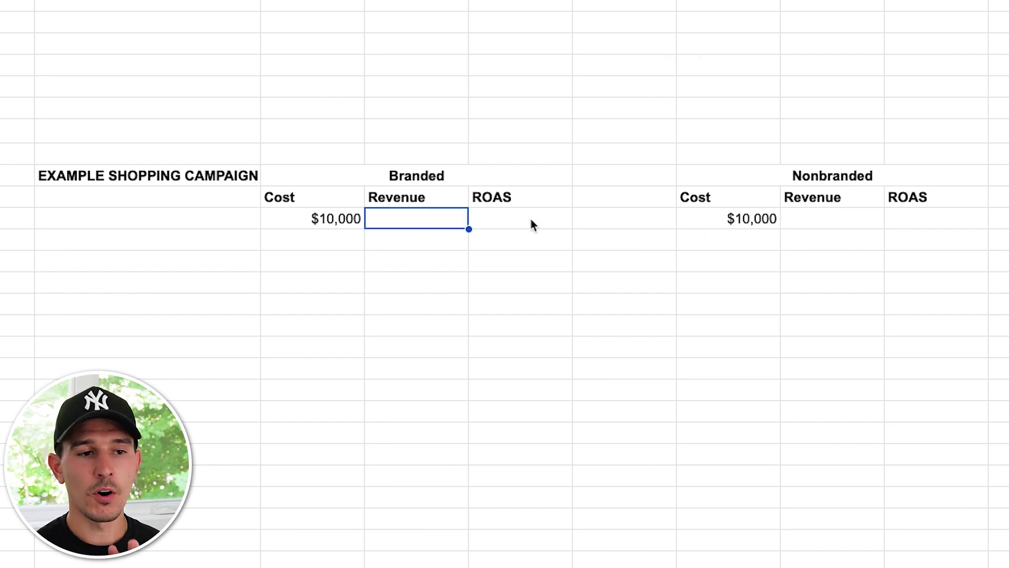
left_click(531, 221)
type("10")
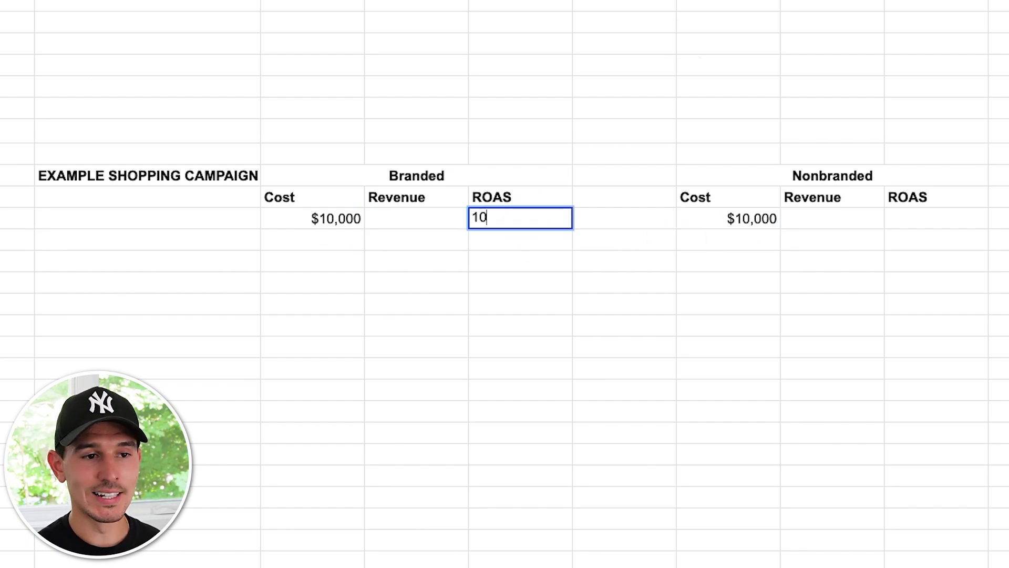
left_click(743, 234)
scroll(603, 343, "up", 3)
left_click(487, 205)
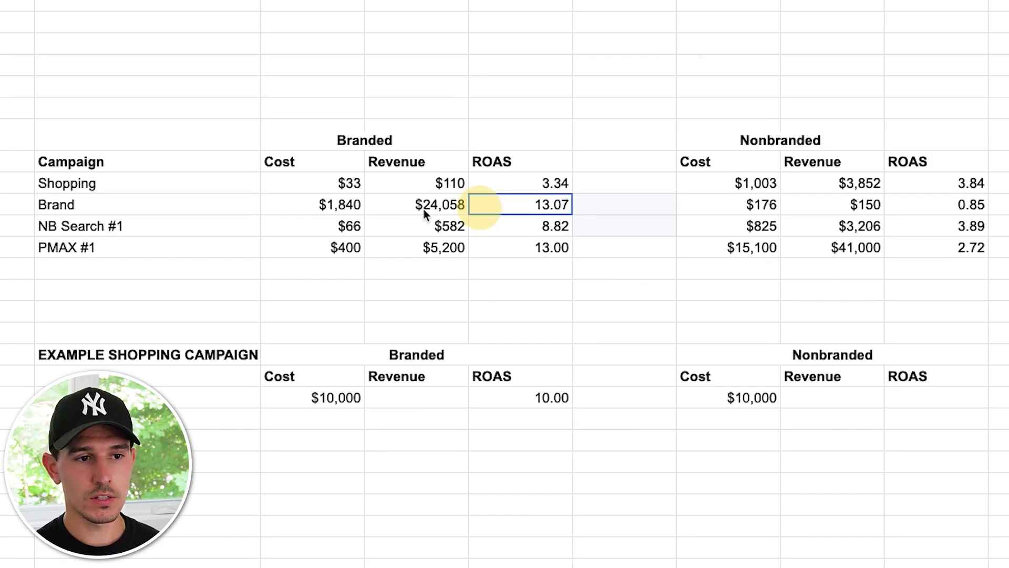
Highlight the Brand campaign row and the example's 10.00 branded ROAS
left_click(112, 204, "shift")
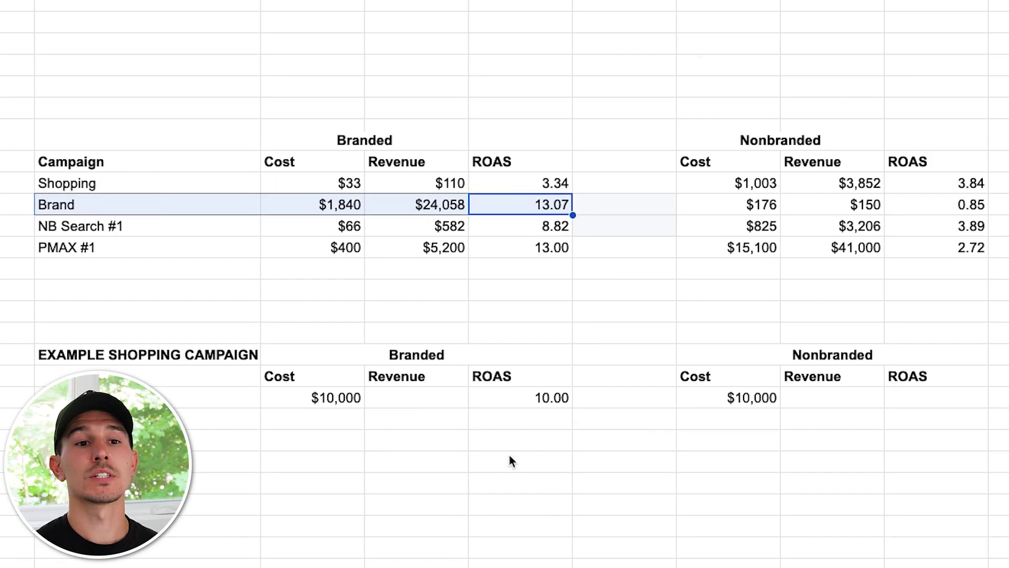
scroll(520, 457, "down", 1)
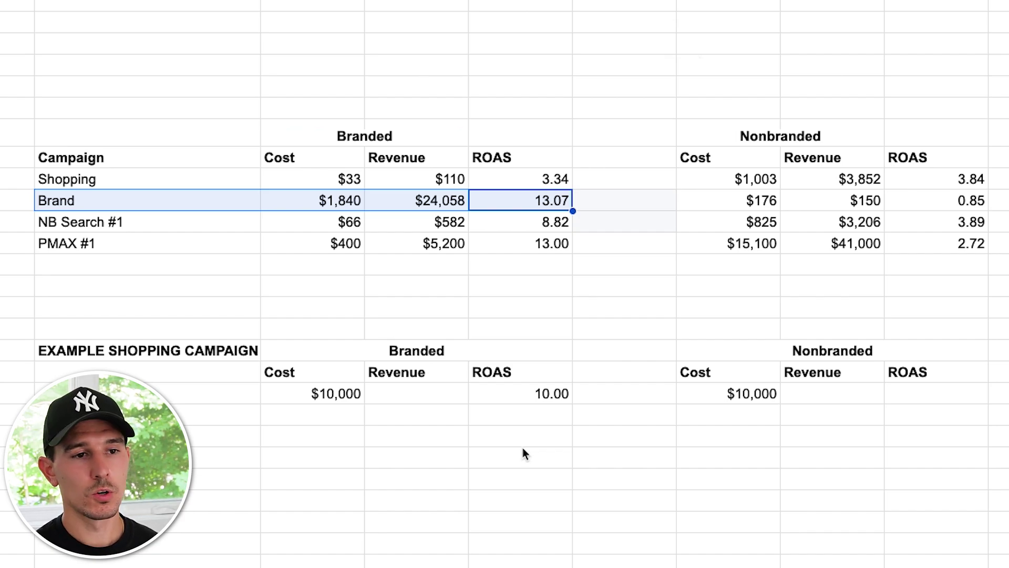
scroll(523, 452, "down", 3)
left_click(548, 269)
scroll(736, 405, "up", 3)
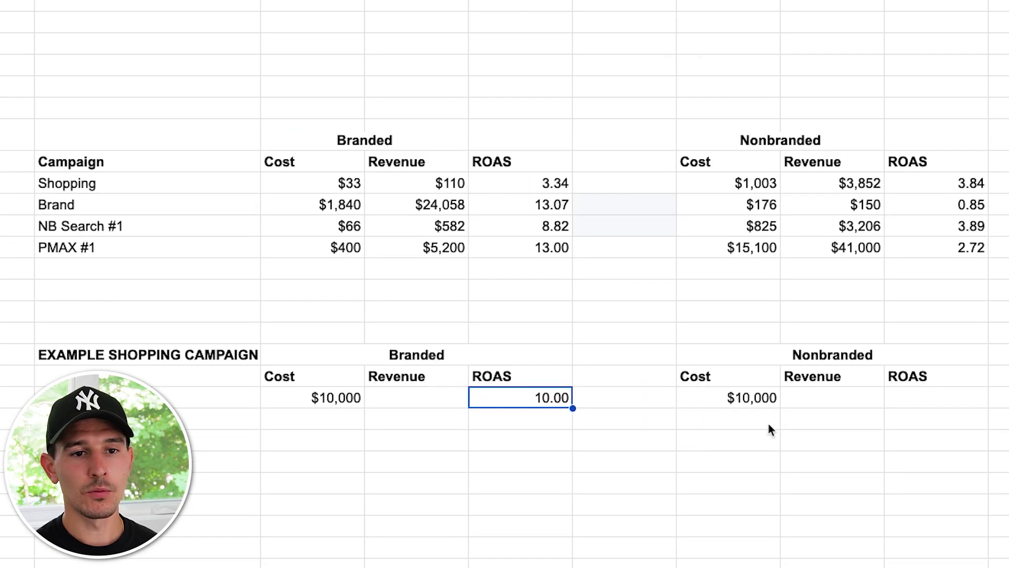
Show the four nonbranded ROAS values' average (2.82) and enter 3 as the example's nonbranded ROAS
left_click_drag(973, 183, 973, 247)
left_click(883, 550)
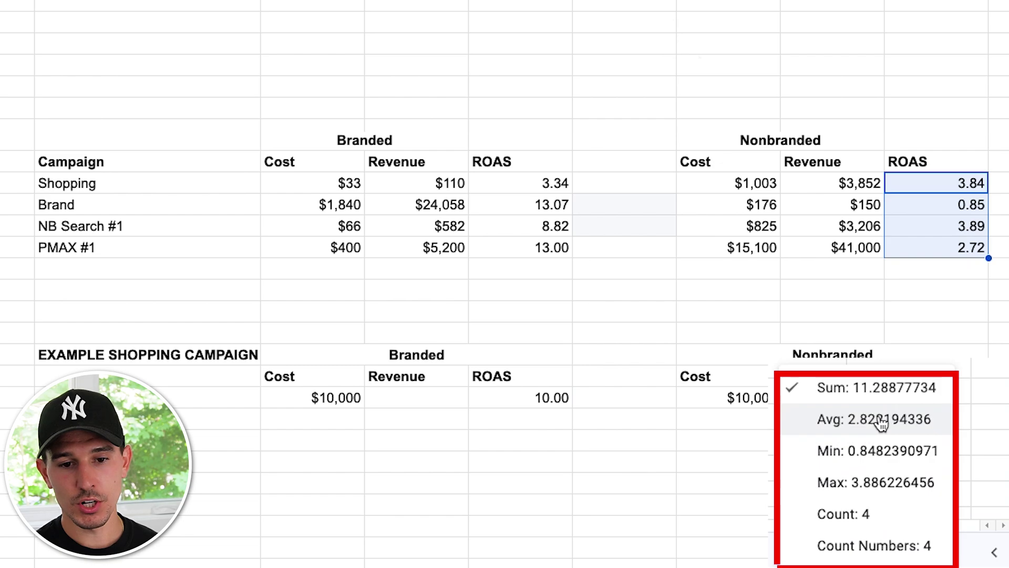
left_click(863, 410)
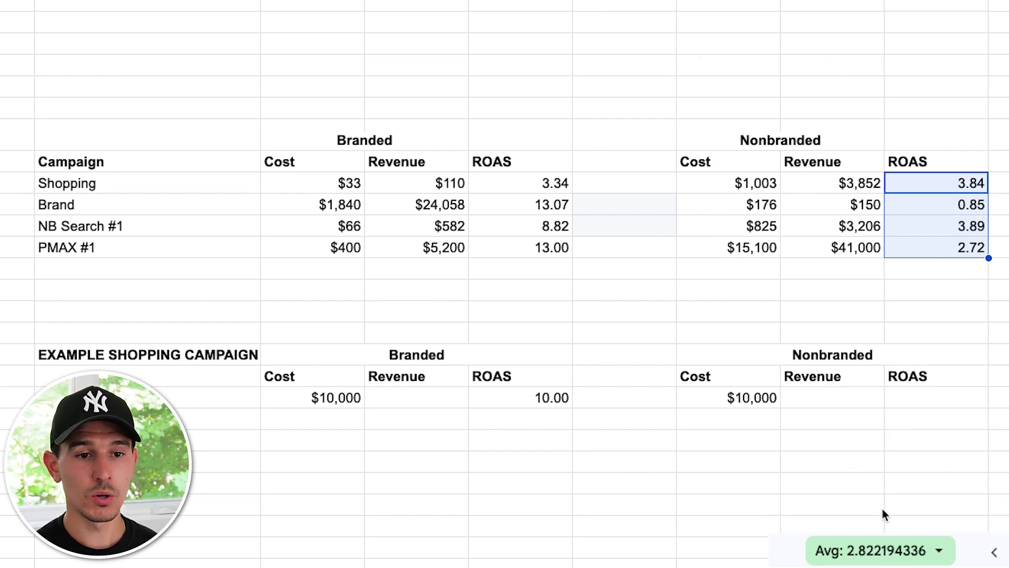
left_click(935, 398)
type("3")
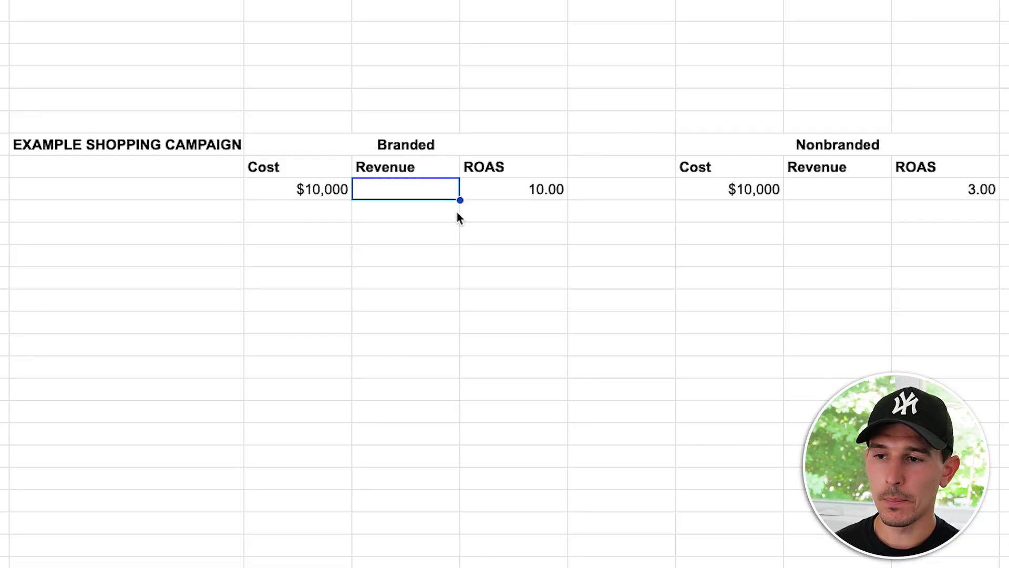
Calculate branded revenue as cost times ROAS ($100,000) and copy the formula to nonbranded revenue ($30,000)
type("=")
left_click(315, 196)
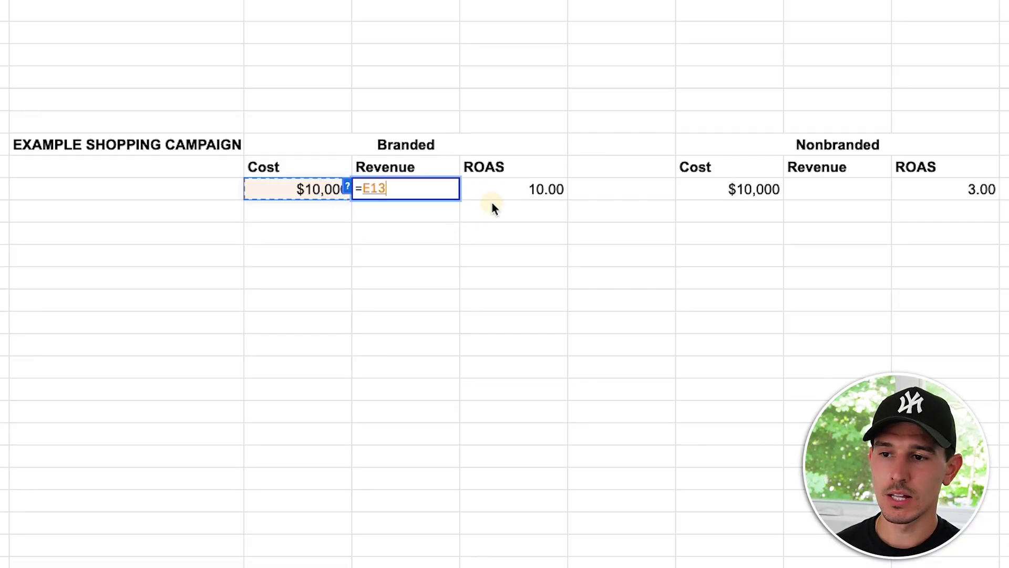
key("Return")
left_click(425, 195)
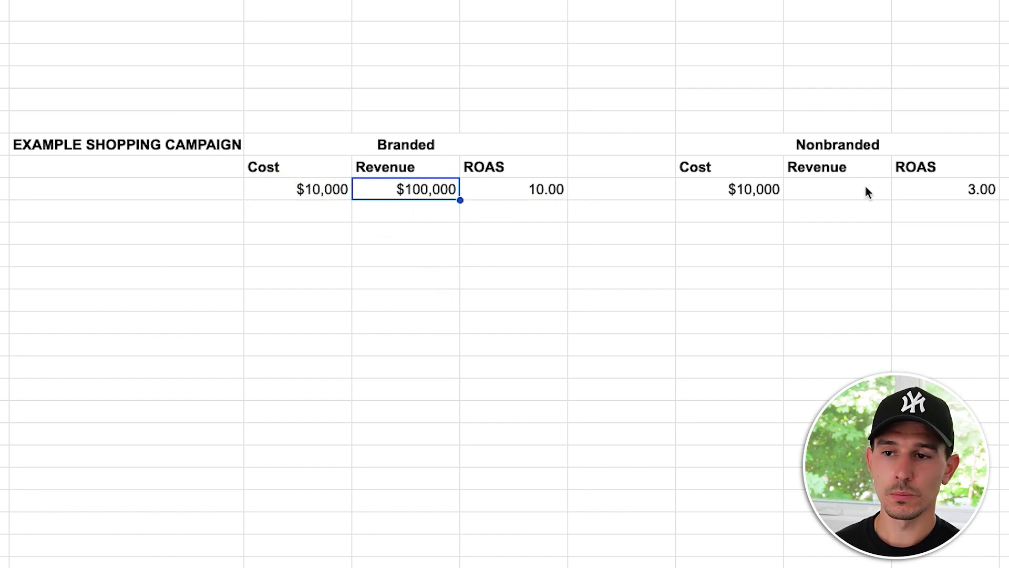
key("ctrl+c")
left_click(812, 194)
key("ctrl+v")
left_click(896, 257)
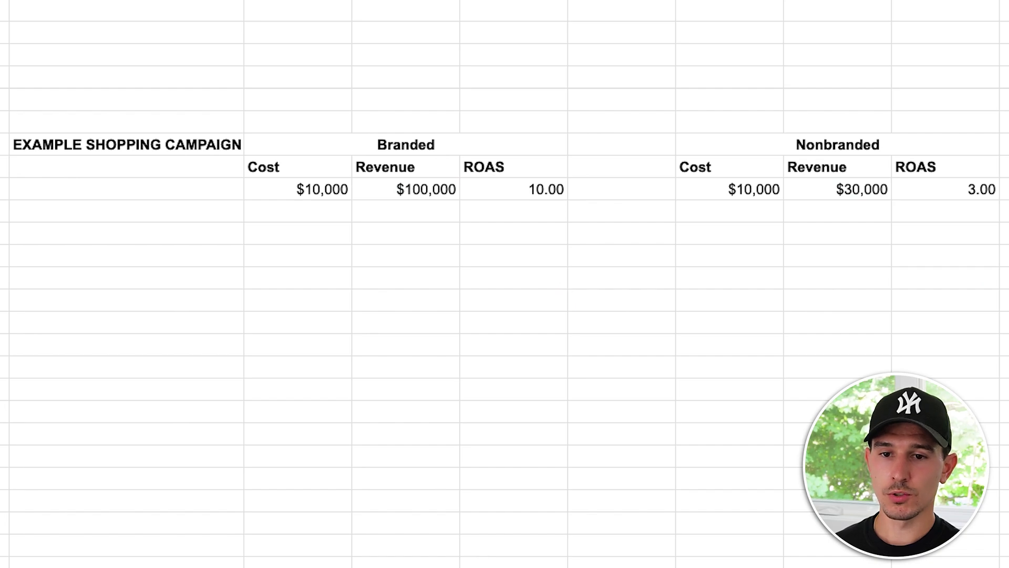
left_click(334, 187)
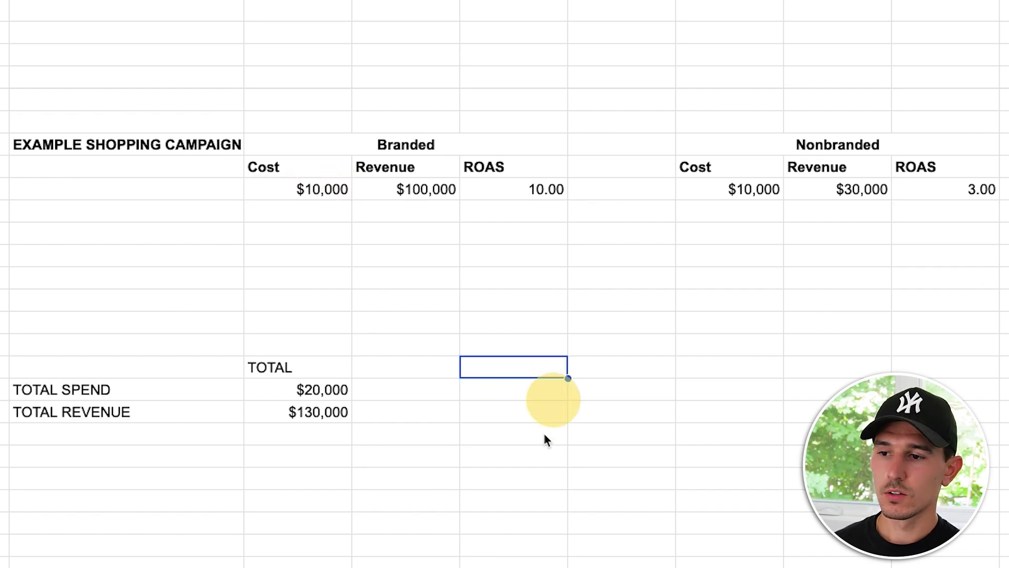
Compute the TOTAL ROAS as total revenue divided by total spend, giving 6.5
left_click_drag(66, 385, 289, 410)
left_click(214, 376)
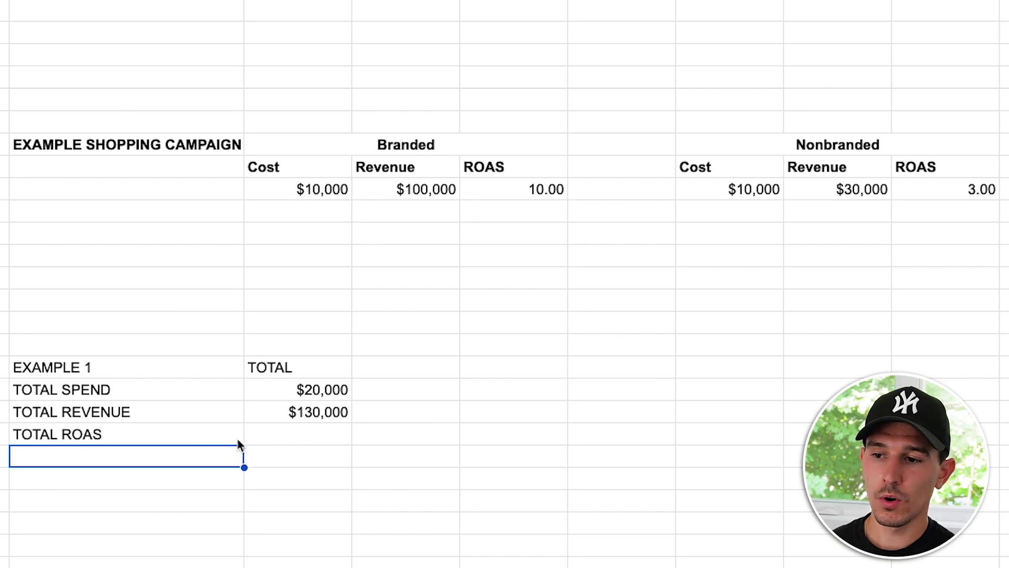
left_click(255, 434)
type("=")
left_click(314, 412)
type("/")
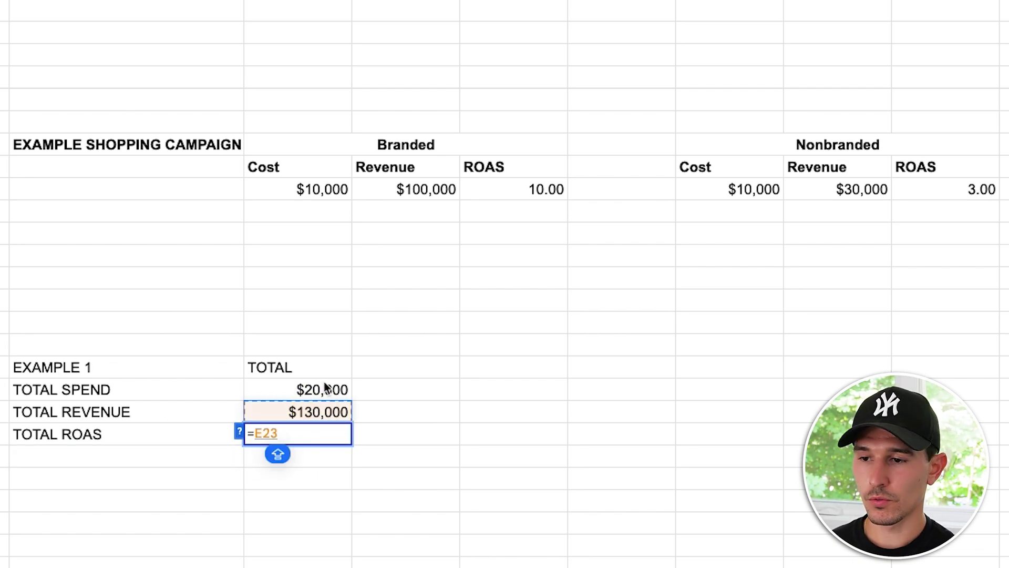
left_click(321, 390)
key("Return")
left_click(332, 438)
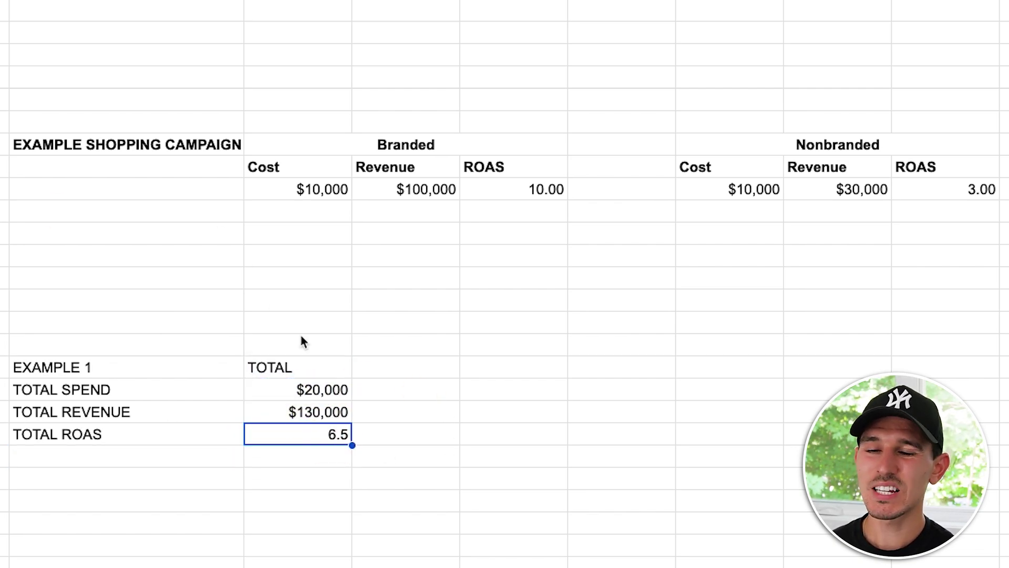
Enter $30,000 spend and a 6.5 ROAS in the scaled-spend column
key("Up")
key("Up")
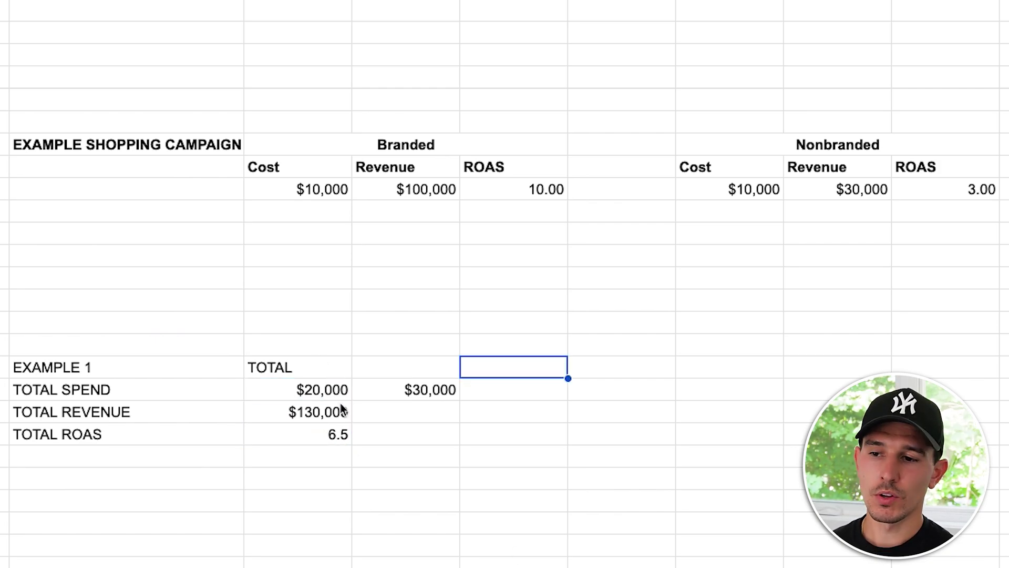
left_click(408, 407)
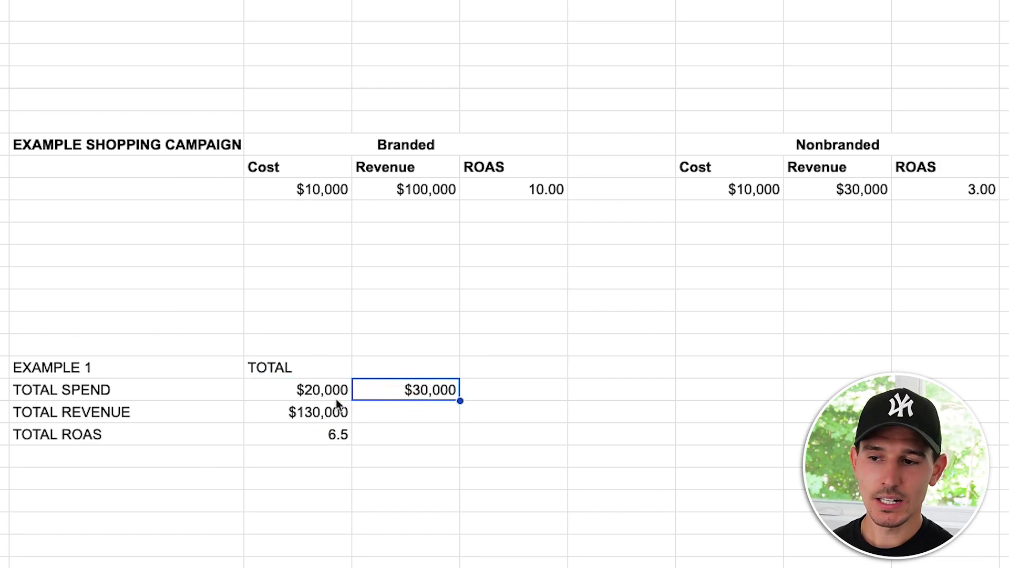
left_click(412, 432)
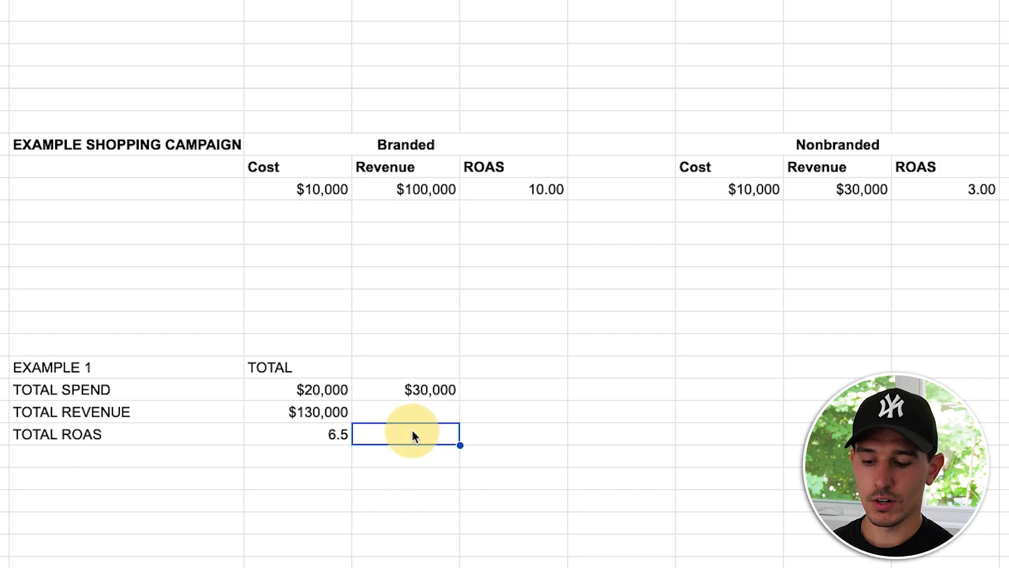
type("6.5")
key("Return")
Calculate the scaled column's revenue as $30,000 × 6.5 ROAS, giving $195,000
left_click(420, 415)
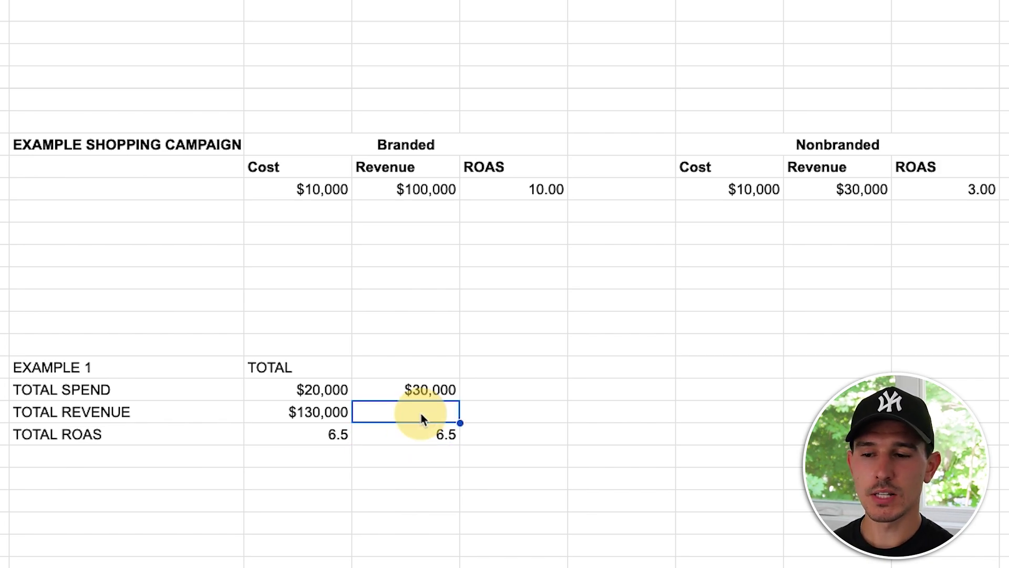
type("=")
left_click(441, 394)
type("*")
left_click(446, 432)
key("Return")
left_click(430, 412)
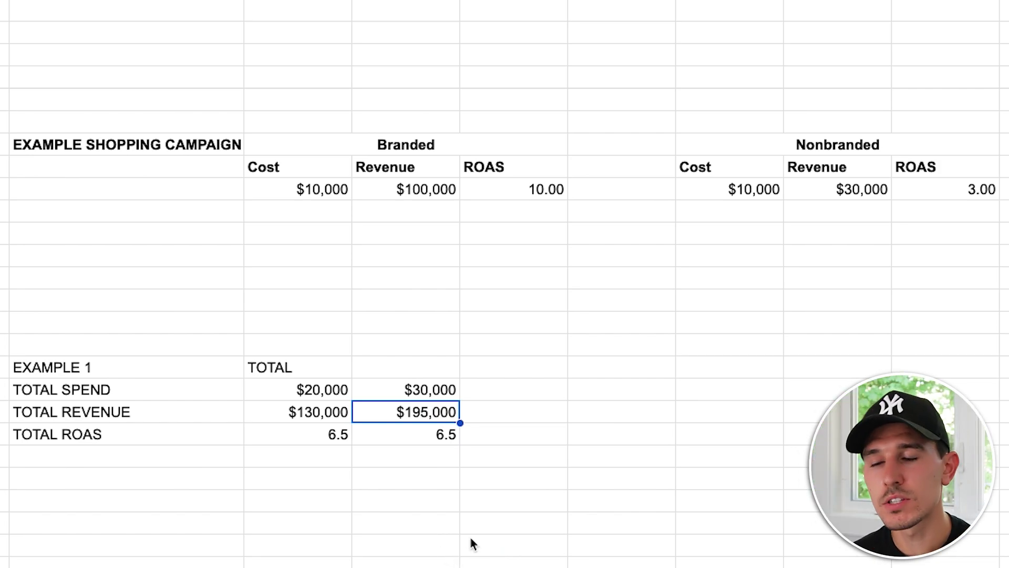
left_click(340, 395)
Select both TOTAL REVENUE values, then the Nonbranded cost, revenue and ROAS block
left_click_drag(326, 415, 447, 415)
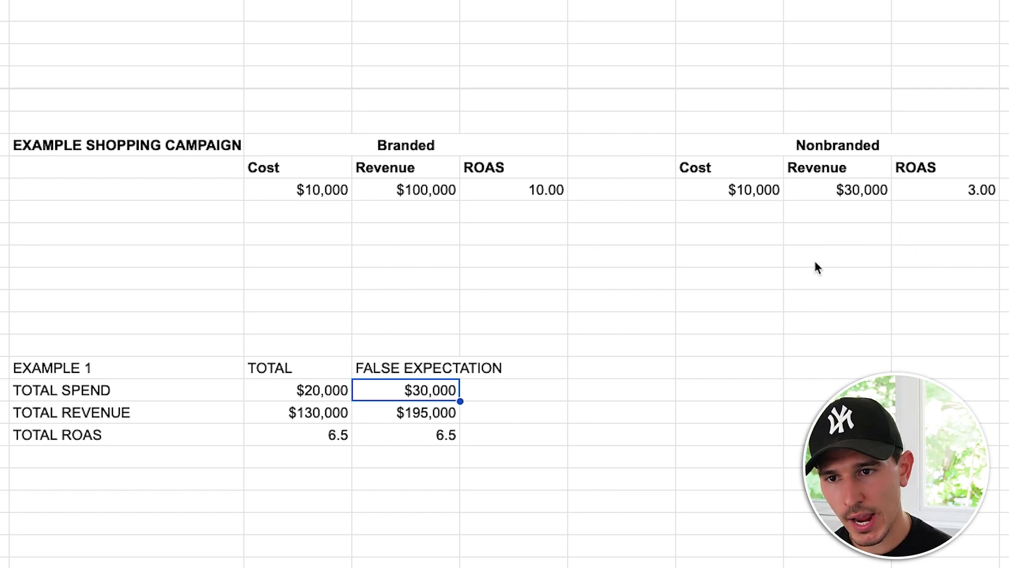
left_click_drag(704, 141, 945, 207)
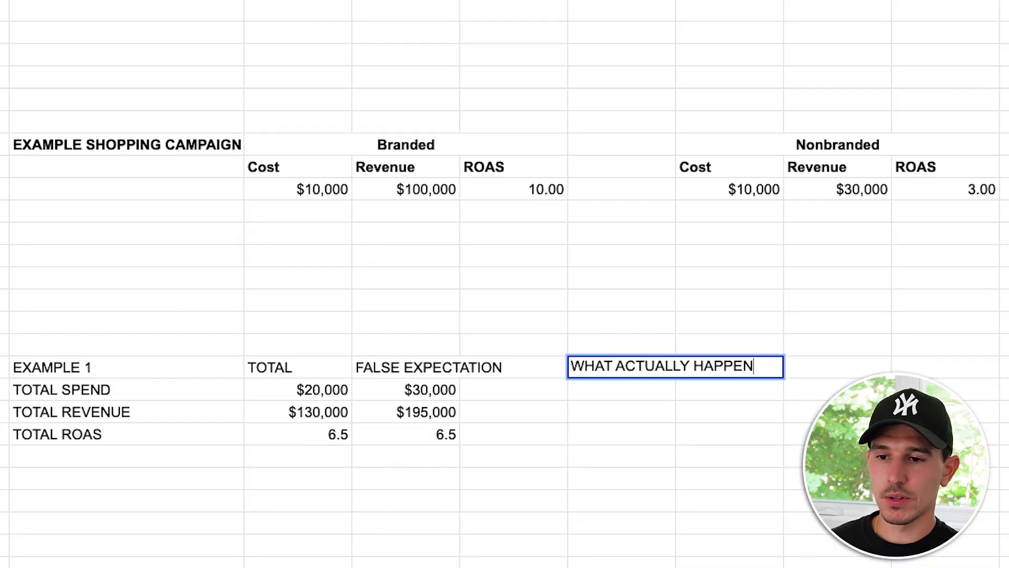
Finish the WHAT ACTUALLY HAPPENS heading and pick the empty cell beneath it
type("S")
key("Return")
left_click(326, 392)
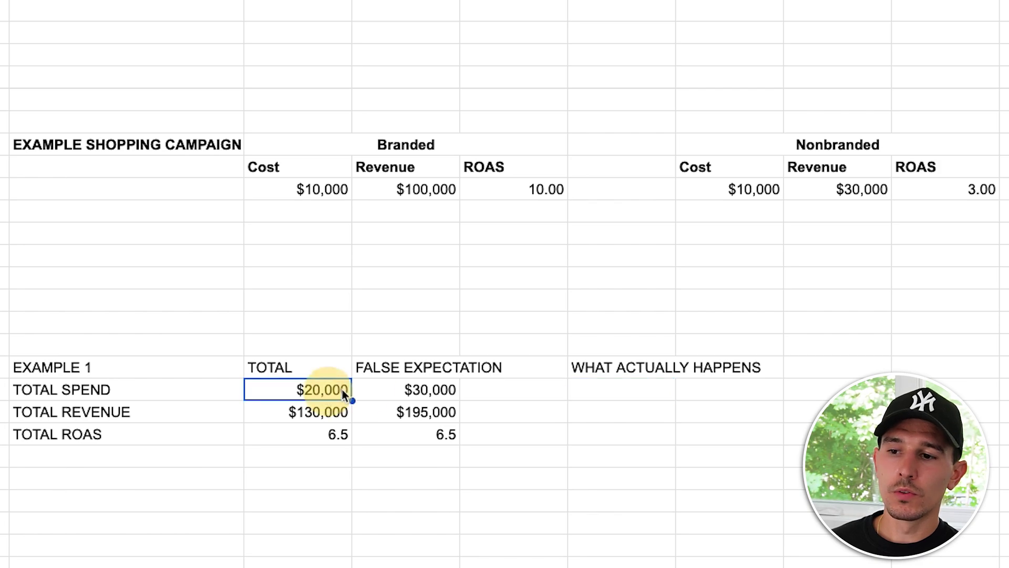
left_click(603, 398)
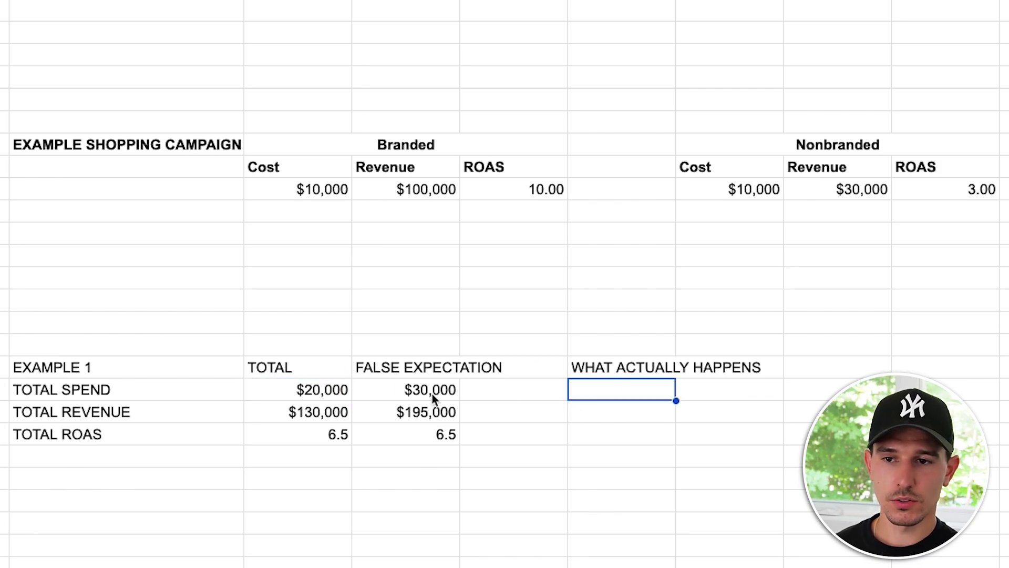
Copy the Branded cost, revenue and ROAS figures into the row below
left_click_drag(315, 189, 515, 190)
key("ctrl+c")
left_click(315, 211)
key("ctrl+v")
left_click(597, 292)
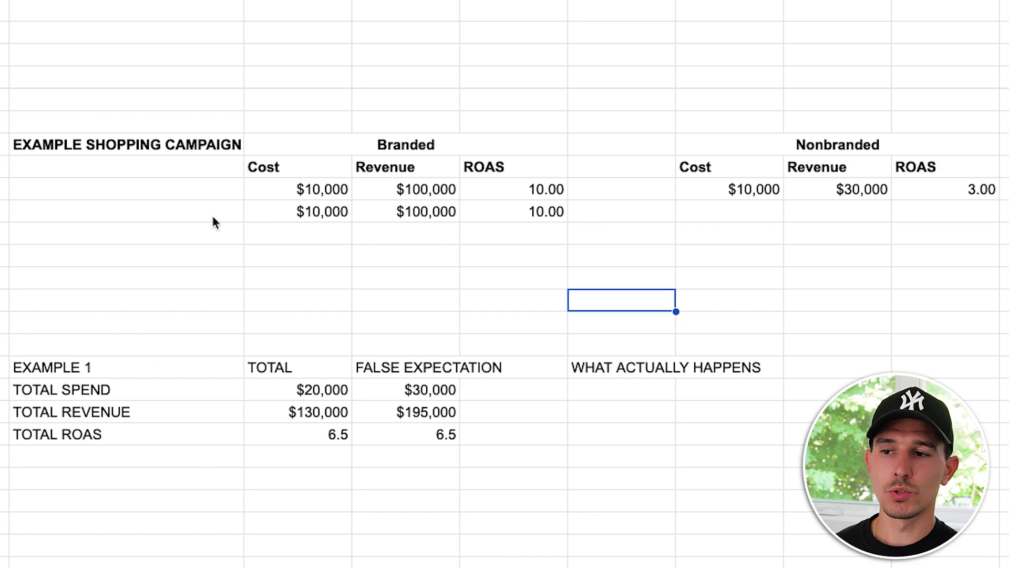
Label the two rows EXAMPLE 1 and EXAMPLE 2
left_click(234, 195)
type("EXA")
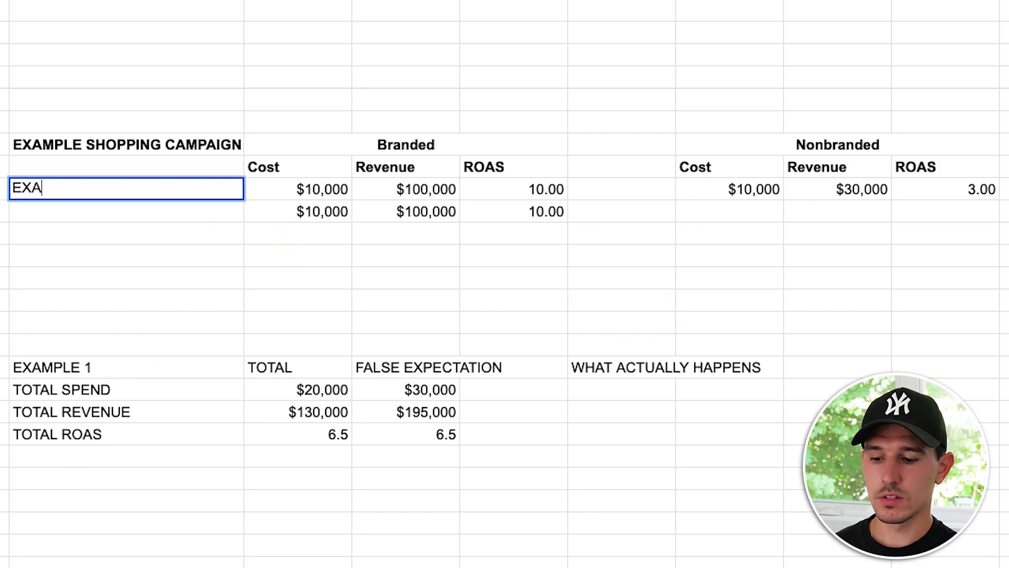
type("MPLE 1")
key("Return")
type("EX")
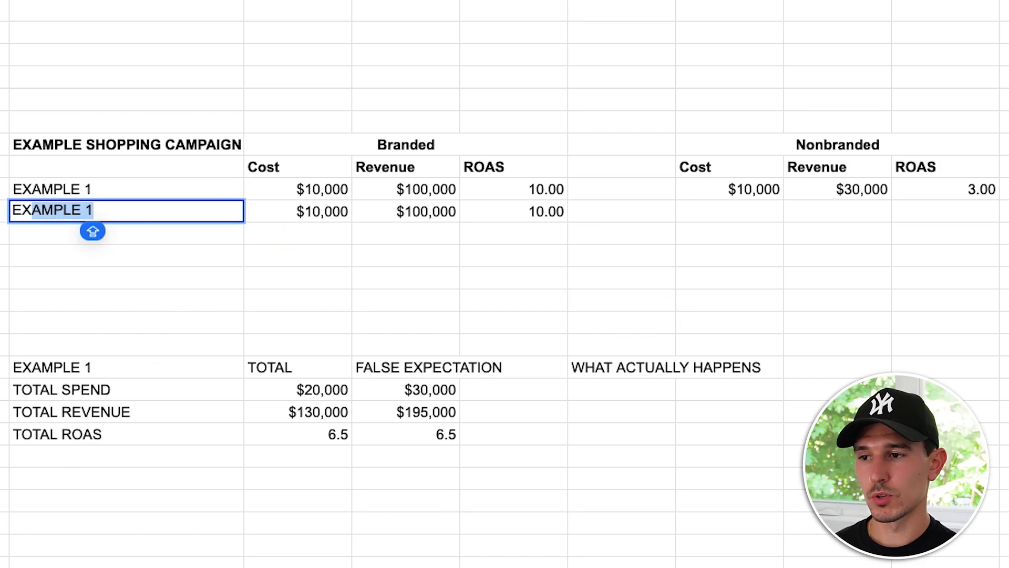
type("AMPLE 2")
key("Return")
left_click_drag(336, 211, 526, 211)
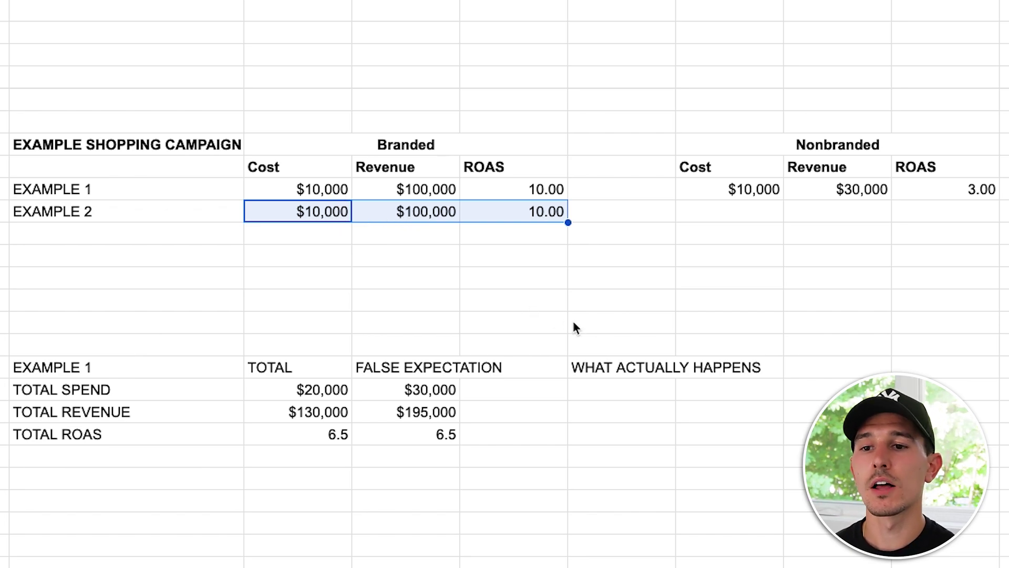
Give EXAMPLE 2 a $20,000 Nonbranded cost and a 3.00 Nonbranded ROAS
left_click(728, 211)
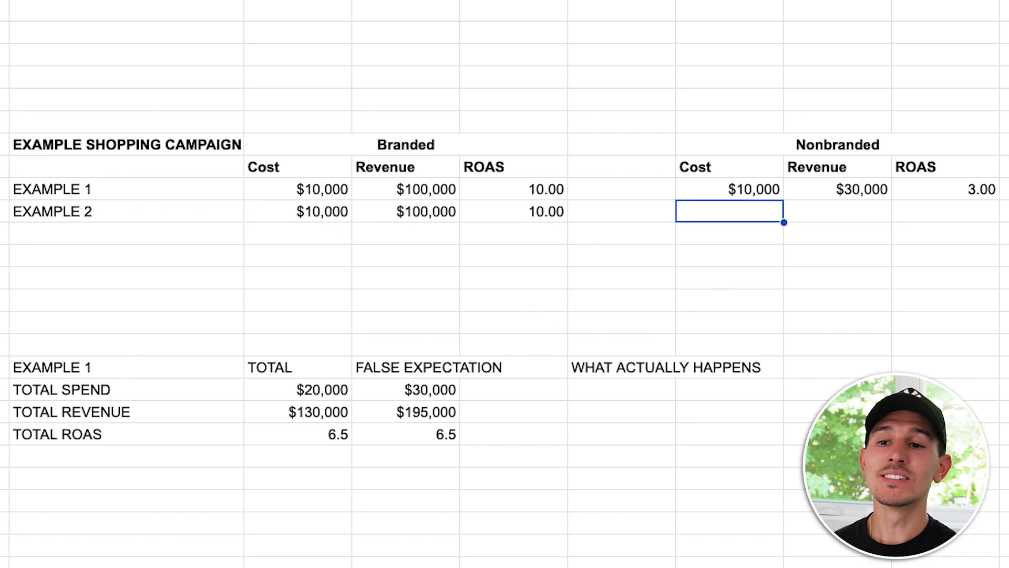
type("20,")
type("0000")
key("Return")
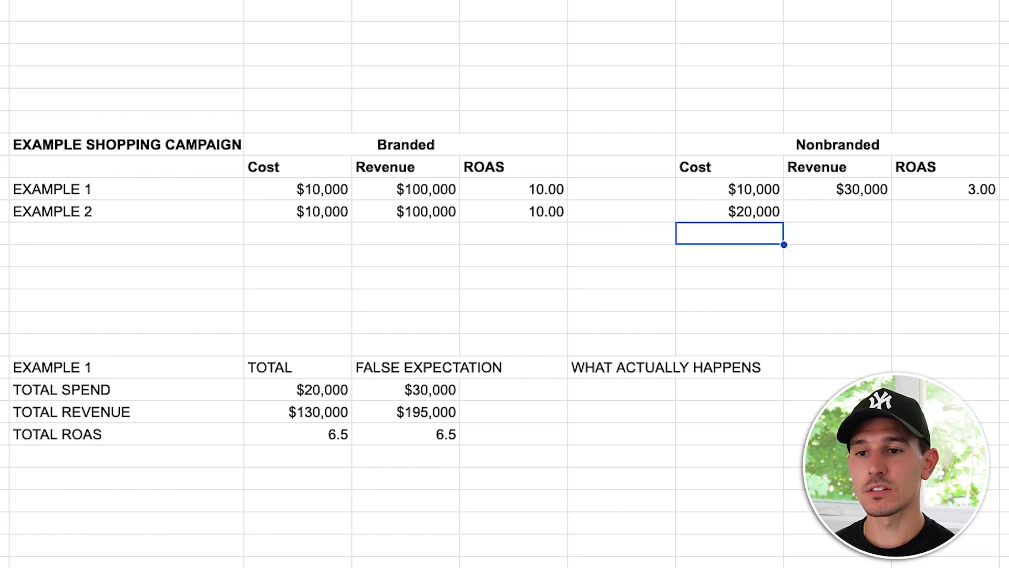
left_click(786, 216)
left_click(991, 213)
type("3")
key("Return")
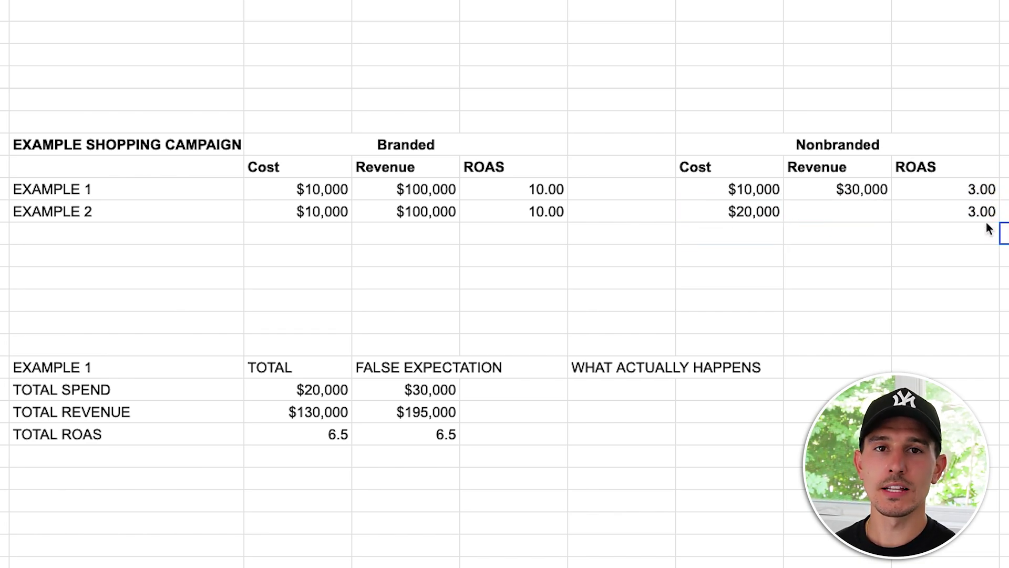
Calculate EXAMPLE 2's Nonbranded revenue as $20,000 × 3.00, giving $60,000
left_click(831, 213)
type("=")
left_click(757, 213)
type("*")
left_click(943, 215)
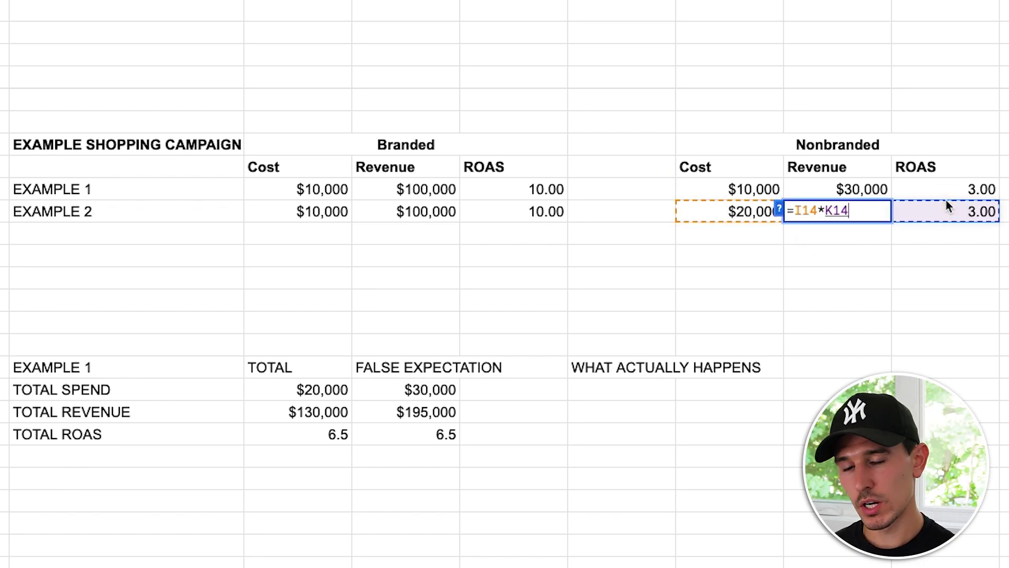
key("Return")
left_click(849, 213)
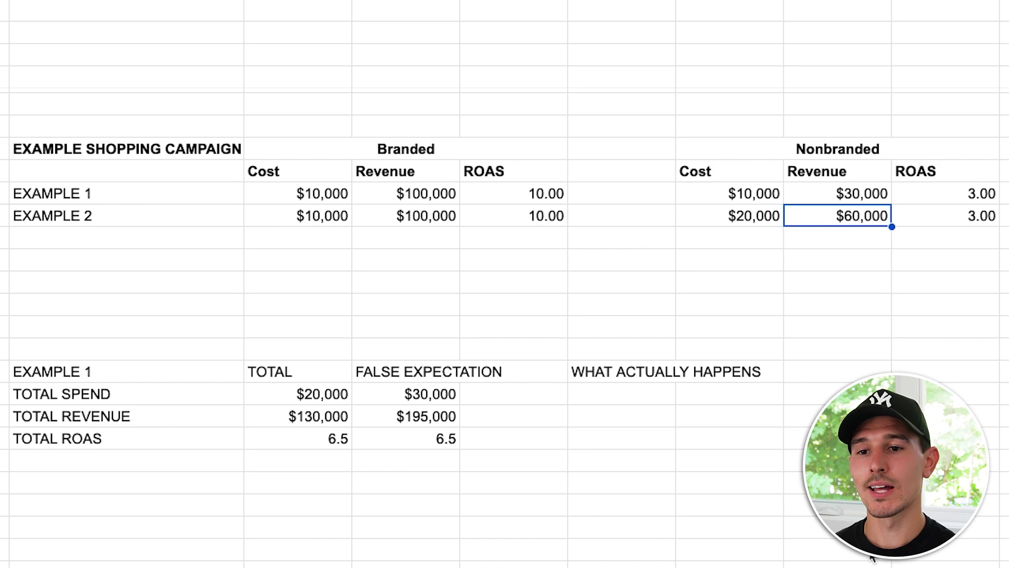
Sum EXAMPLE 2's Branded and Nonbranded costs for a $30,000 actual total spend
left_click(621, 393)
type("=")
left_click(316, 215)
type("+")
left_click(754, 216)
key("Return")
Sum the $100,000 Branded and $60,000 Nonbranded revenue for $160,000 actual total revenue
type("=")
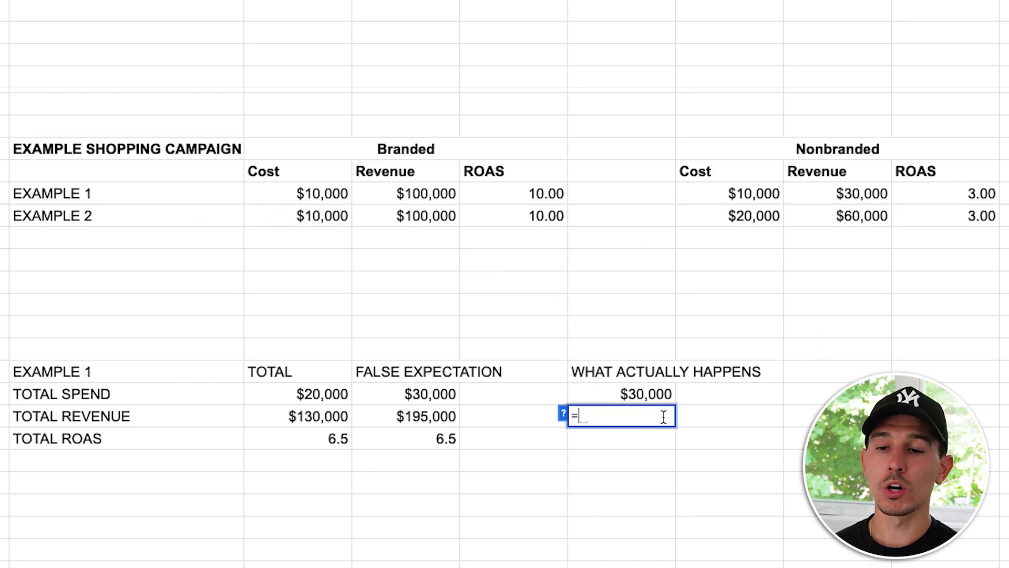
left_click(427, 226)
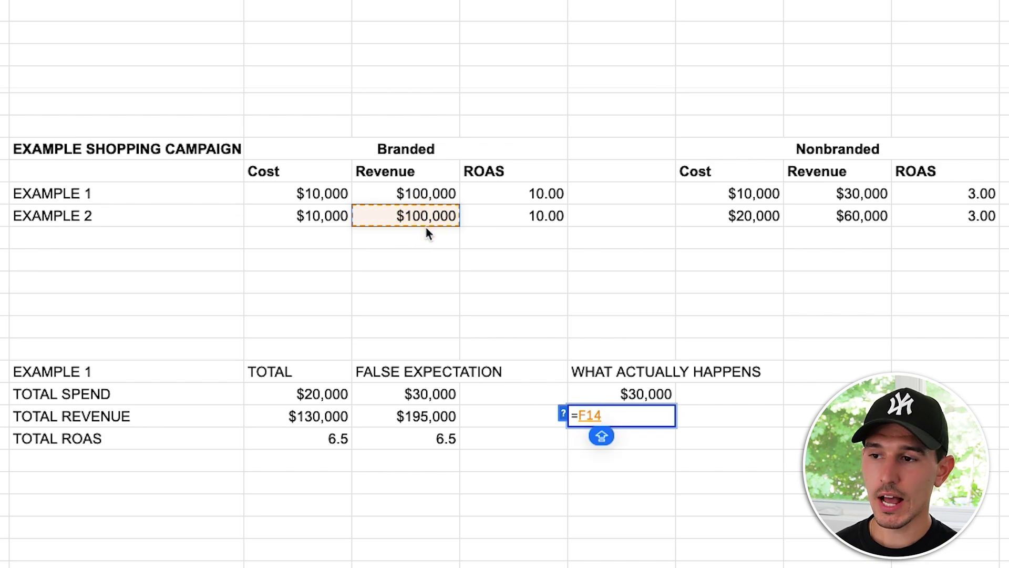
type("+")
left_click(847, 215)
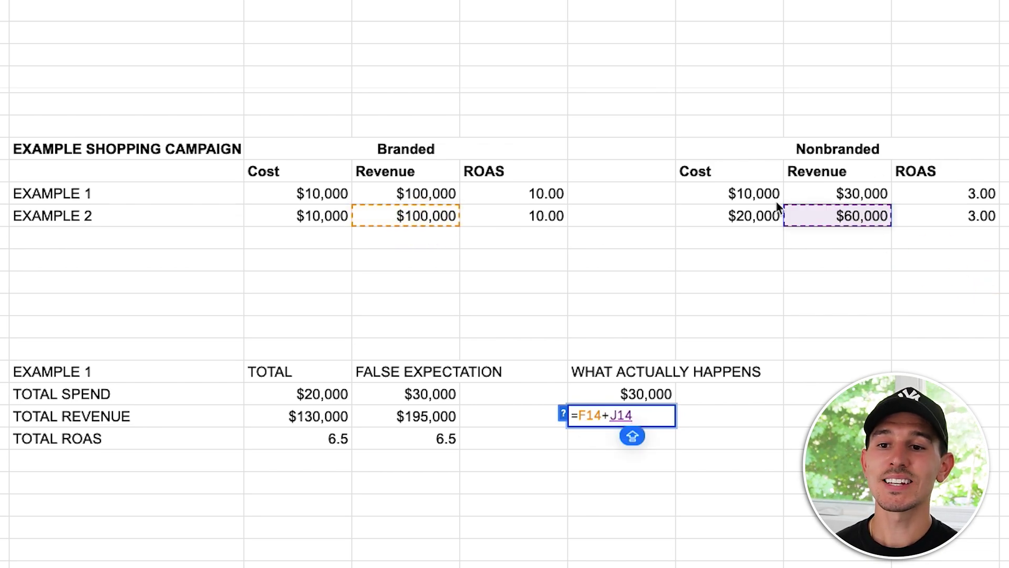
key("Return")
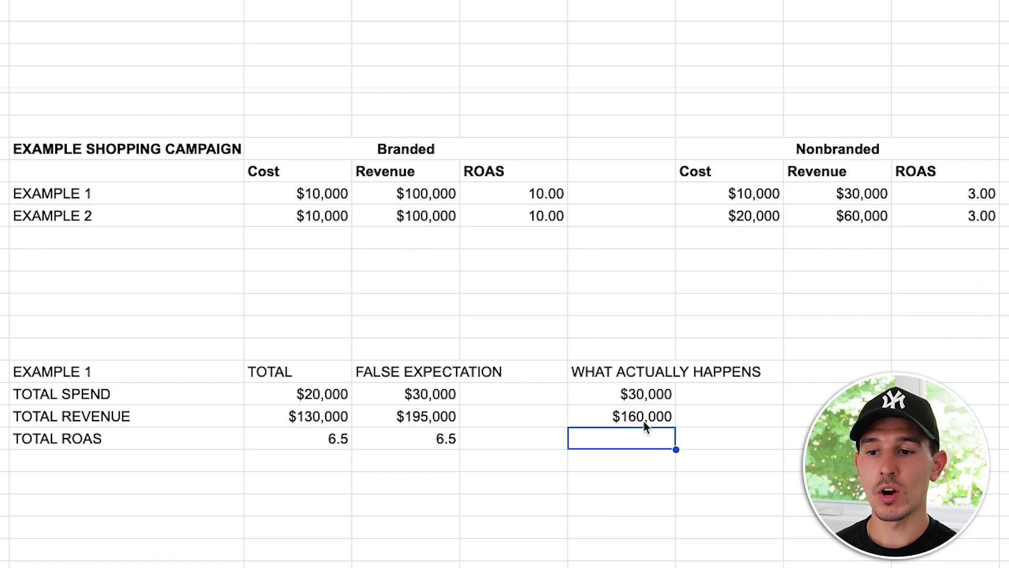
Compute actual ROAS as revenue over spend and round it to 5.33
type("=")
left_click(642, 416)
type("/")
left_click(646, 394)
key("Return")
left_click(786, 461)
left_click(612, 439)
left_click(132, 1)
left_click(158, 5)
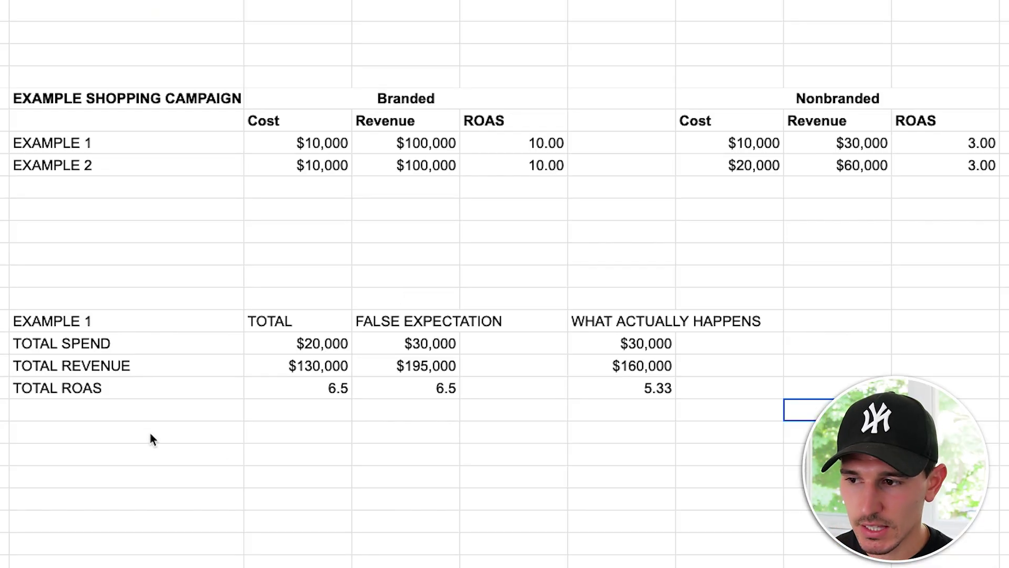
Start a PMAX label in a cell and draw a red annotation linking Brand to PMAX
left_click(150, 439)
type("PMAX")
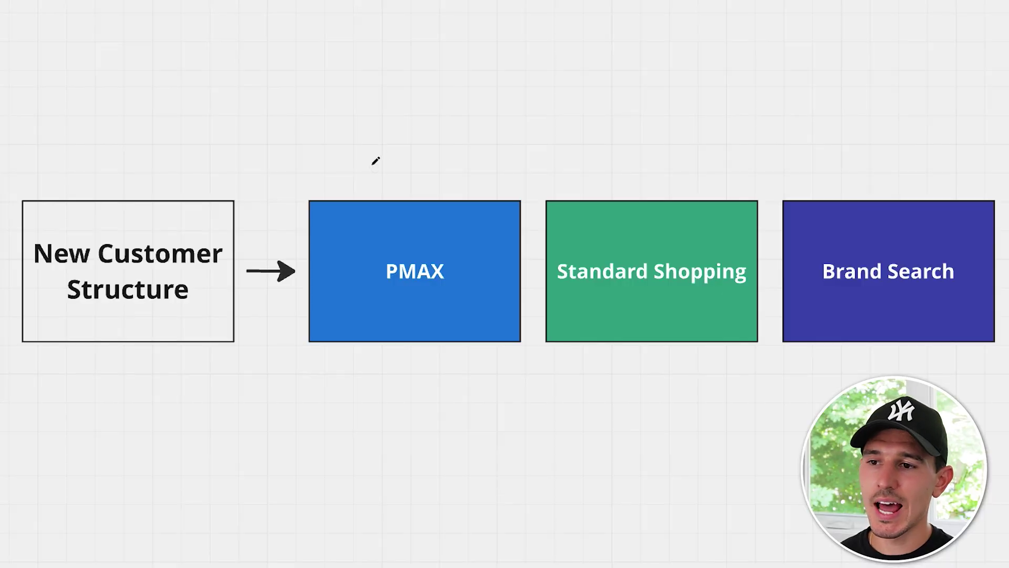
left_click_drag(360, 157, 414, 175)
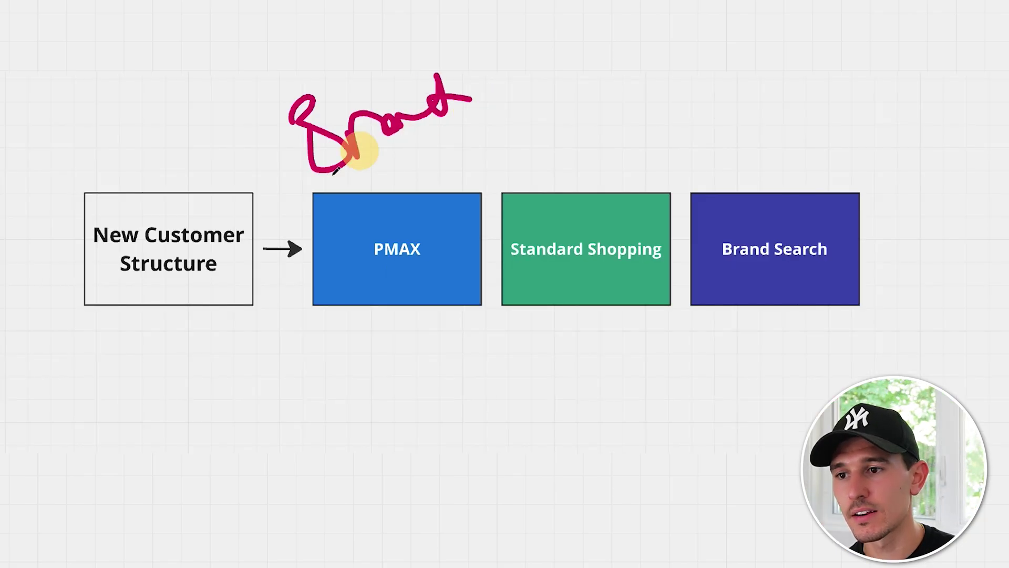
left_click_drag(361, 145, 405, 196)
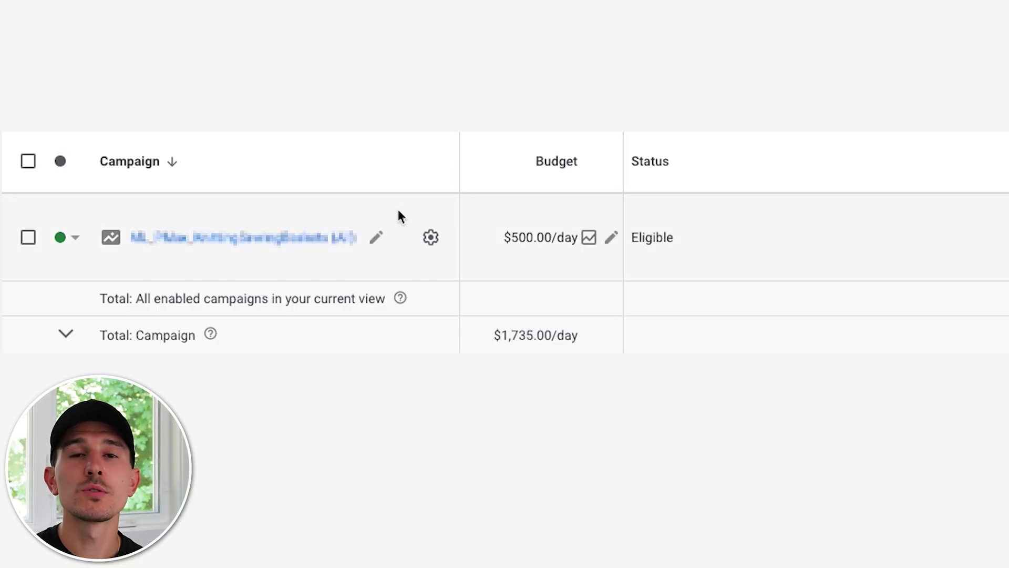
Open the PMAX campaign's settings, expand Additional settings and start editing Brand exclusions
left_click(430, 237)
scroll(515, 126, "down", 3)
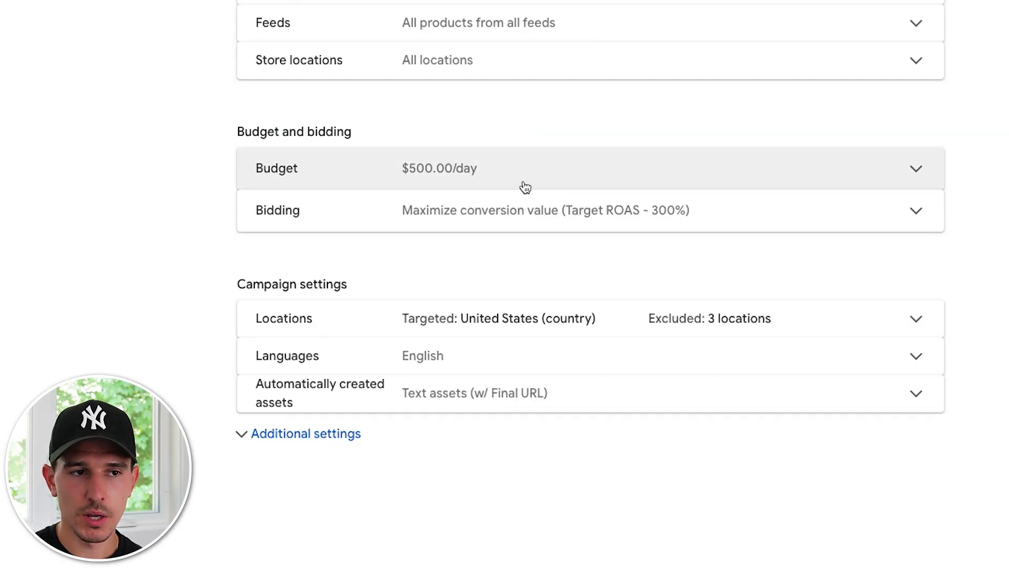
left_click(335, 435)
scroll(428, 396, "down", 3)
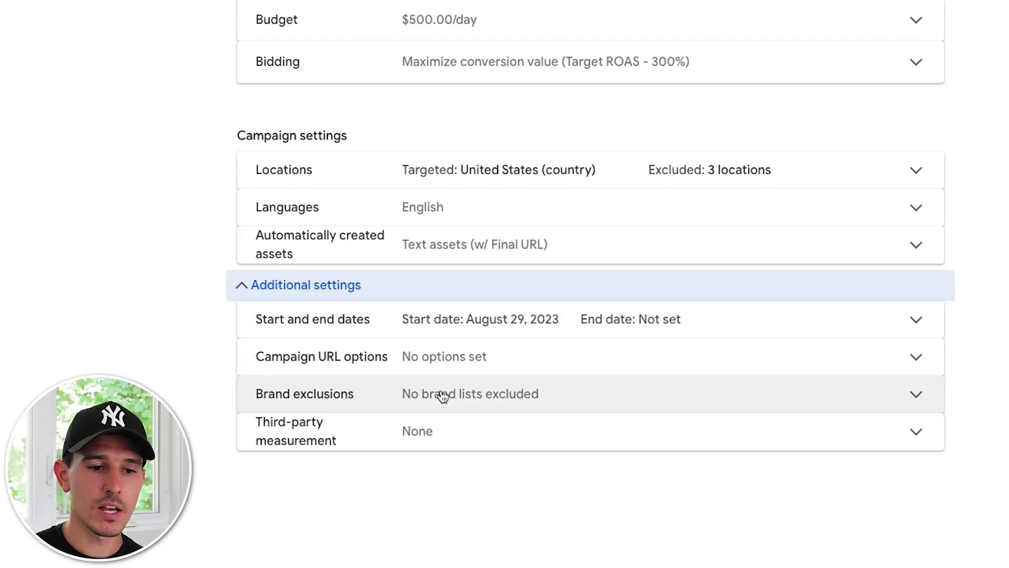
left_click(664, 395)
scroll(790, 367, "down", 4)
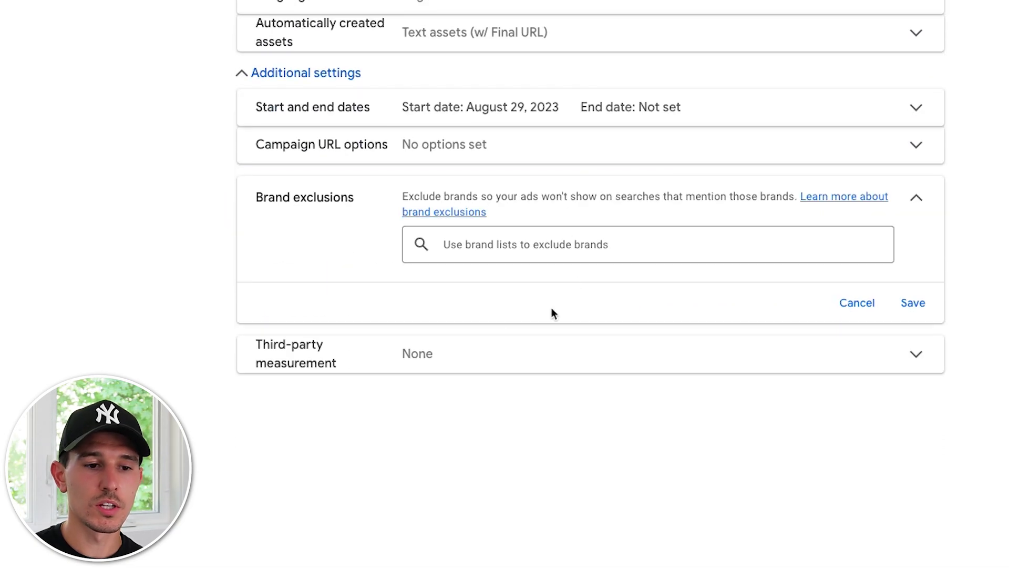